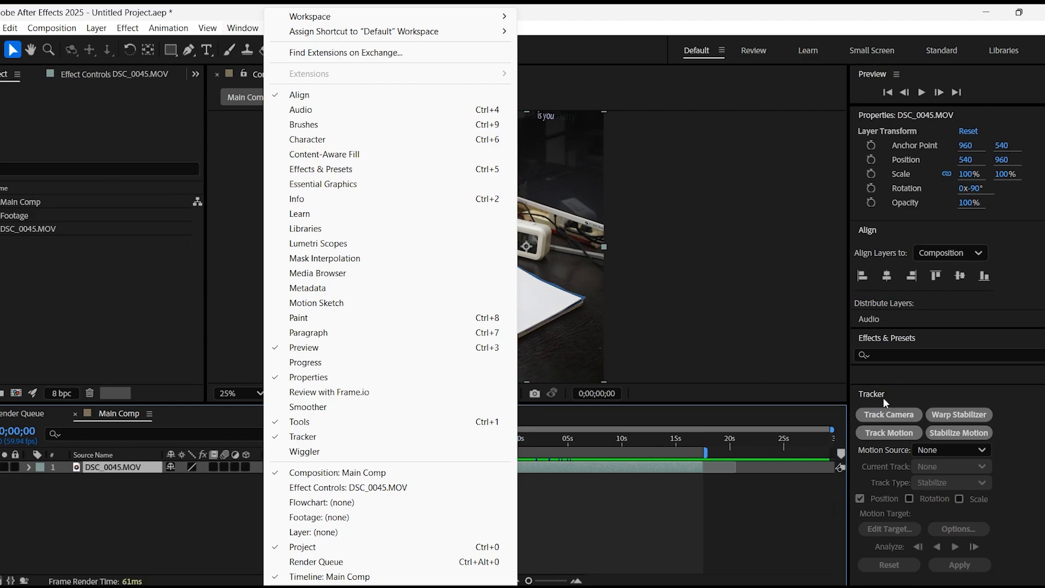
Start motion tracking on the DSC_0045.MOV layer and move to its frame at 0;00;05;03, where the wrist with the smartwatch is in view
left_click(885, 435)
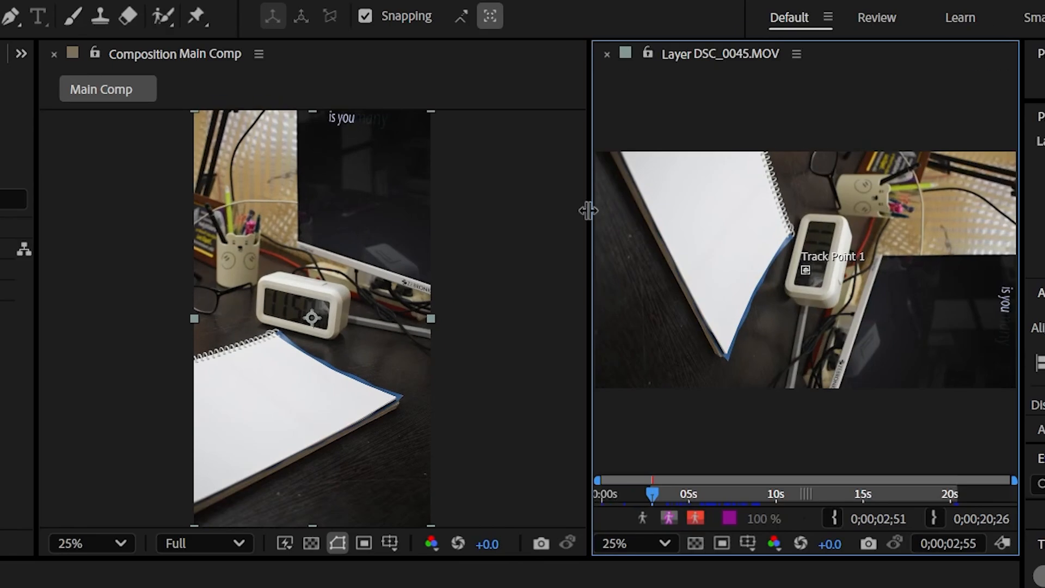
left_click_drag(564, 182, 356, 181)
scroll(499, 139, "up", 2)
left_click_drag(513, 528, 544, 528)
key("Page_Up")
key("Page_Up")
key("Page_Up")
key("Page_Up")
key("Page_Up")
key("Page_Up")
key("Page_Up")
key("Page_Up")
key("Page_Up")
key("Page_Up")
key("Page_Up")
key("Page_Up")
key("Page_Up")
key("Page_Up")
key("Page_Up")
key("Page_Up")
key("Page_Up")
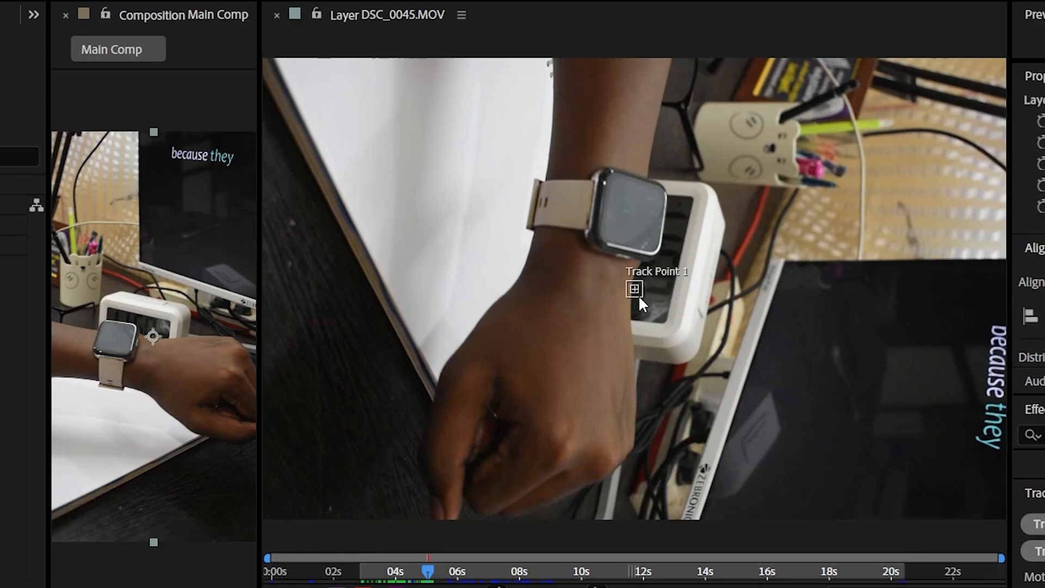
Place Track Point 1 on the smartwatch's upper-right corner and adjust its feature and search boxes around that corner
left_click_drag(624, 196, 637, 204)
left_click_drag(659, 306, 685, 216)
scroll(724, 155, "up", 3)
left_click_drag(865, 491, 854, 486)
left_click_drag(778, 427, 784, 384)
scroll(831, 455, "down", 2)
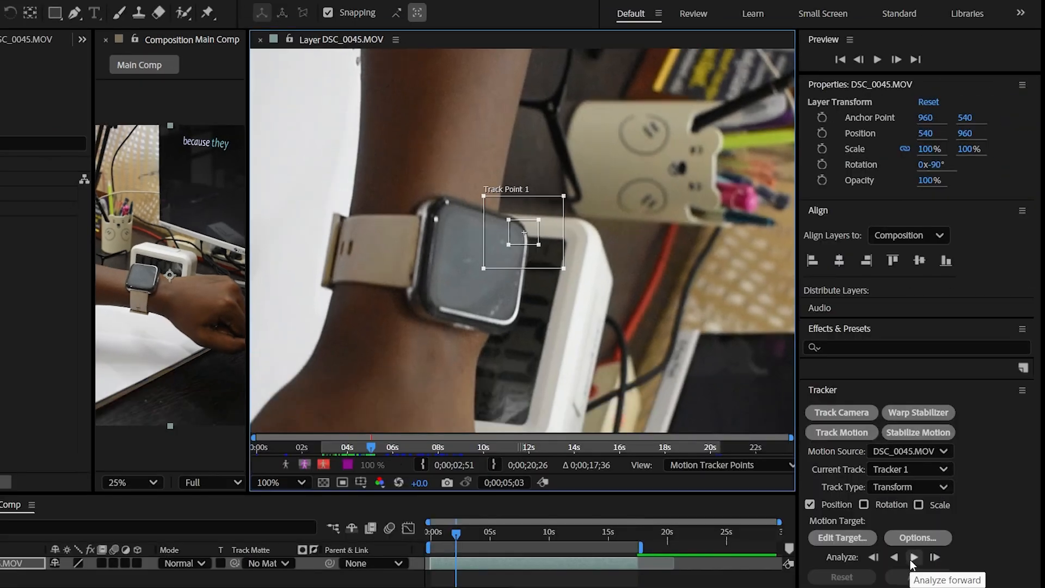
Move Track Point 1 to the smartwatch's lower-right corner and analyze the motion forward from there
left_click(910, 560)
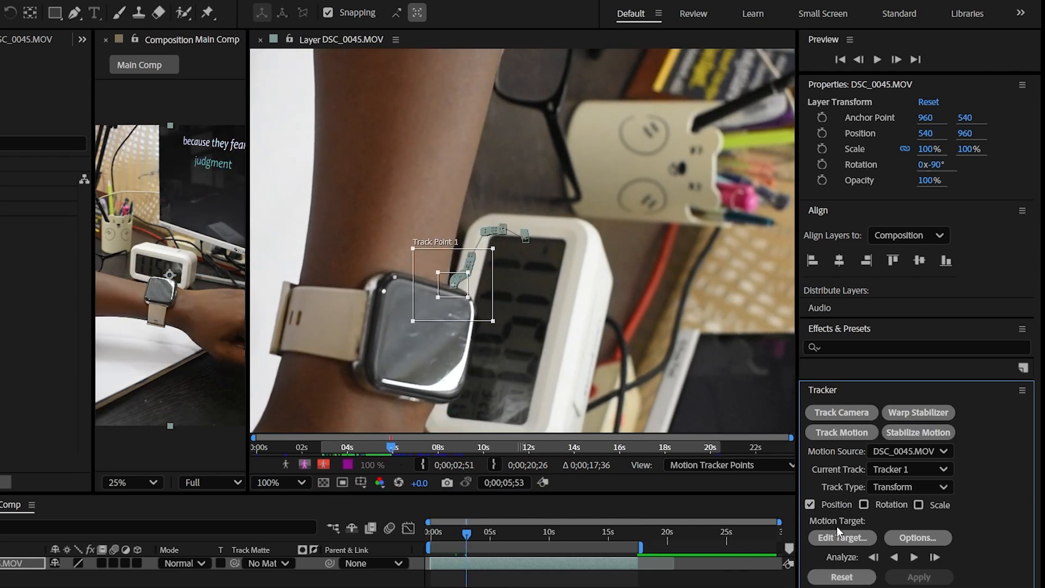
key("ctrl+z")
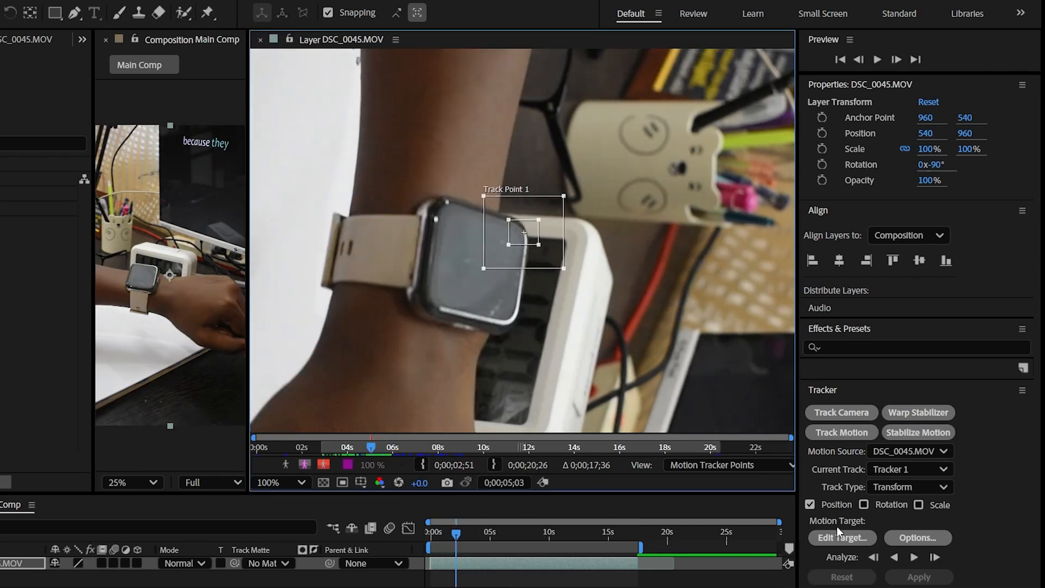
left_click_drag(559, 262, 524, 351)
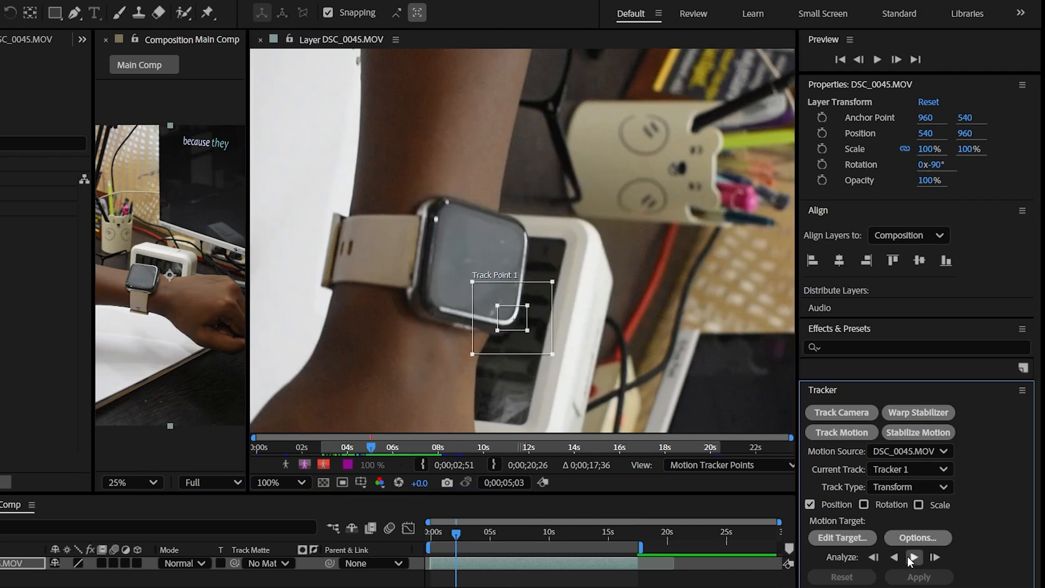
left_click(913, 558)
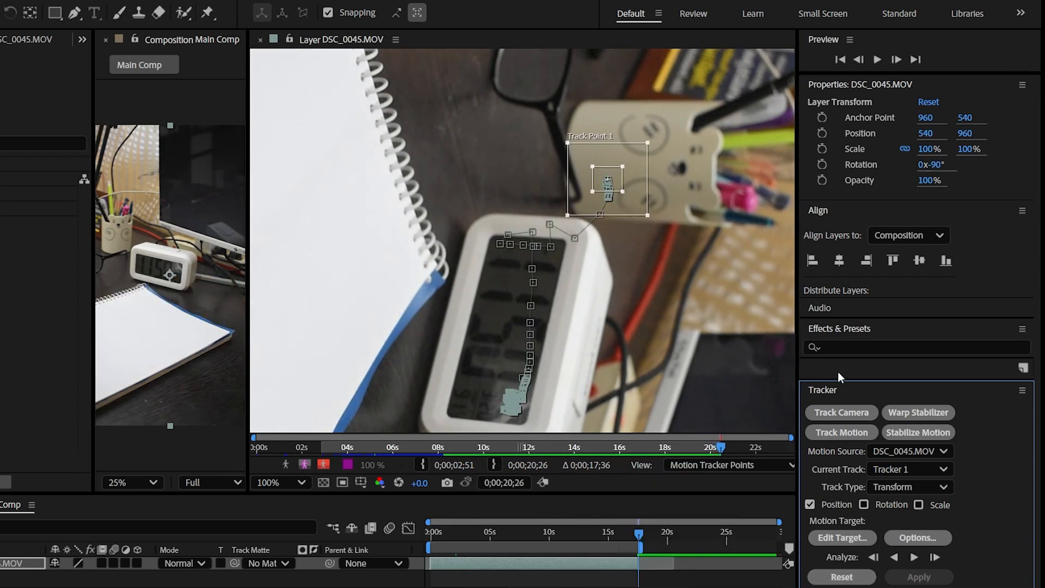
Add a null object to Main Comp and rename it Tracking Info
left_click_drag(633, 494, 633, 455)
right_click(71, 554)
mouse_move(168, 372)
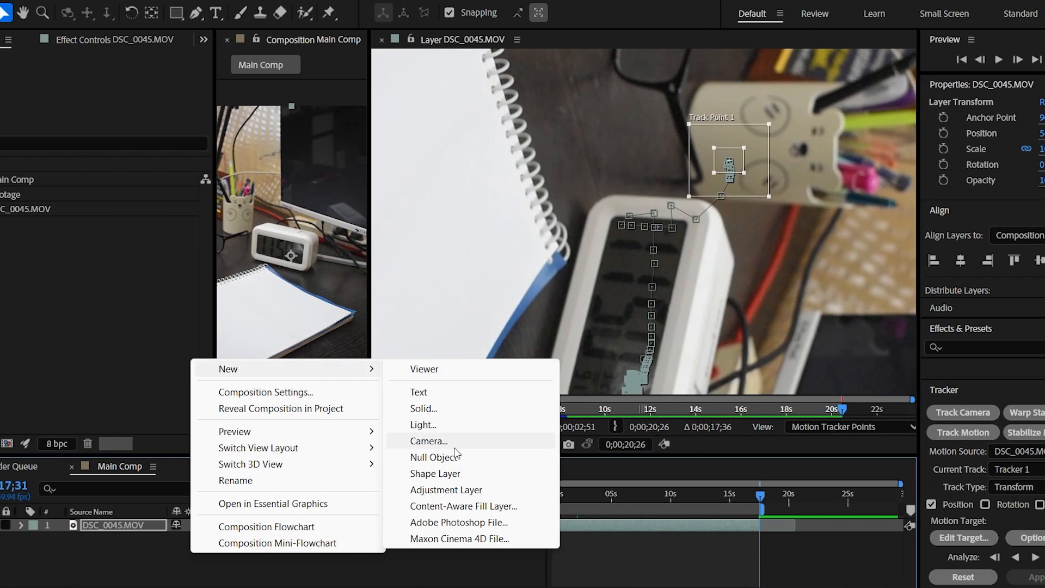
left_click(331, 457)
right_click(103, 526)
left_click(170, 479)
type("Tracking Info")
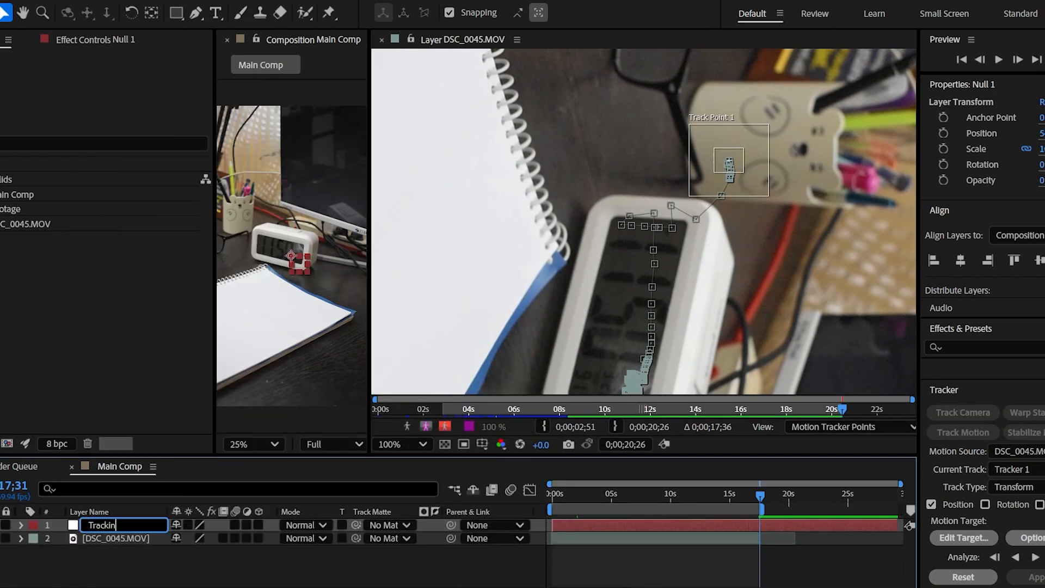
key("Return")
Set the motion target of the DSC_0045.MOV tracker to the Tracking Info null
left_click(100, 539)
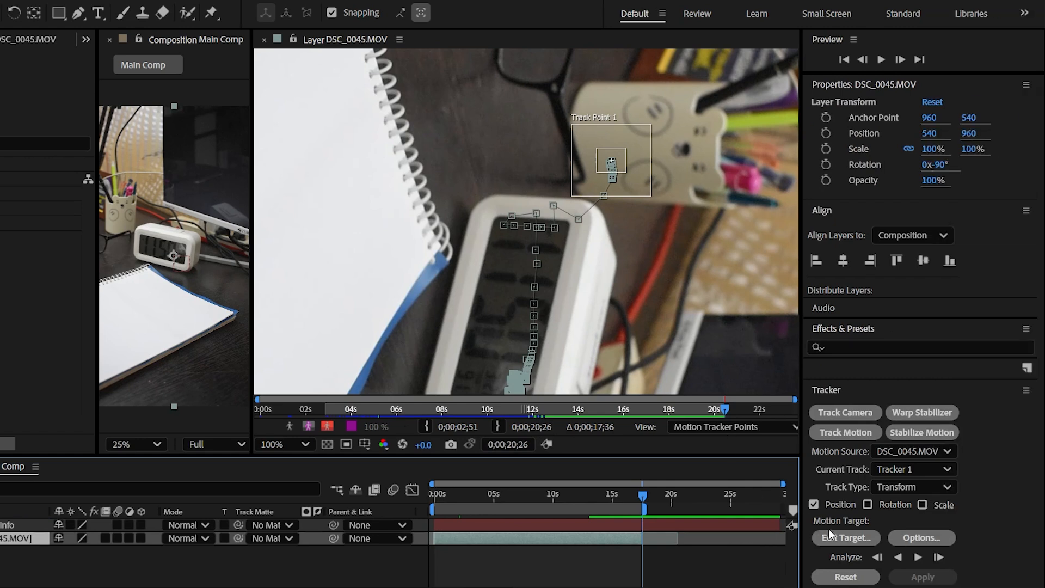
left_click(846, 538)
left_click(488, 273)
left_click(460, 296)
left_click(506, 333)
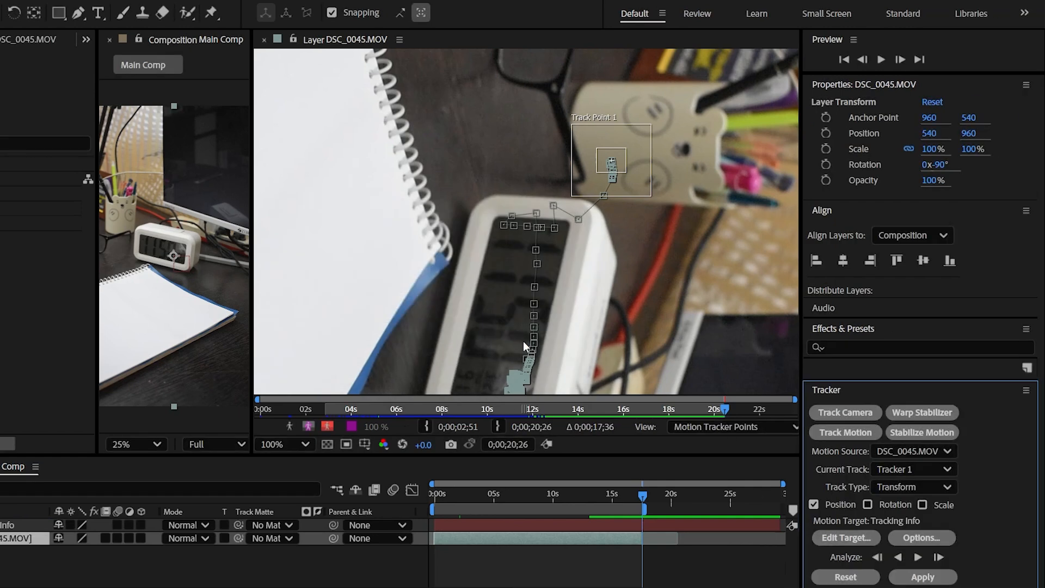
Apply the tracking data to the target in the X and Y dimensions and return to the start of the timeline
left_click(920, 577)
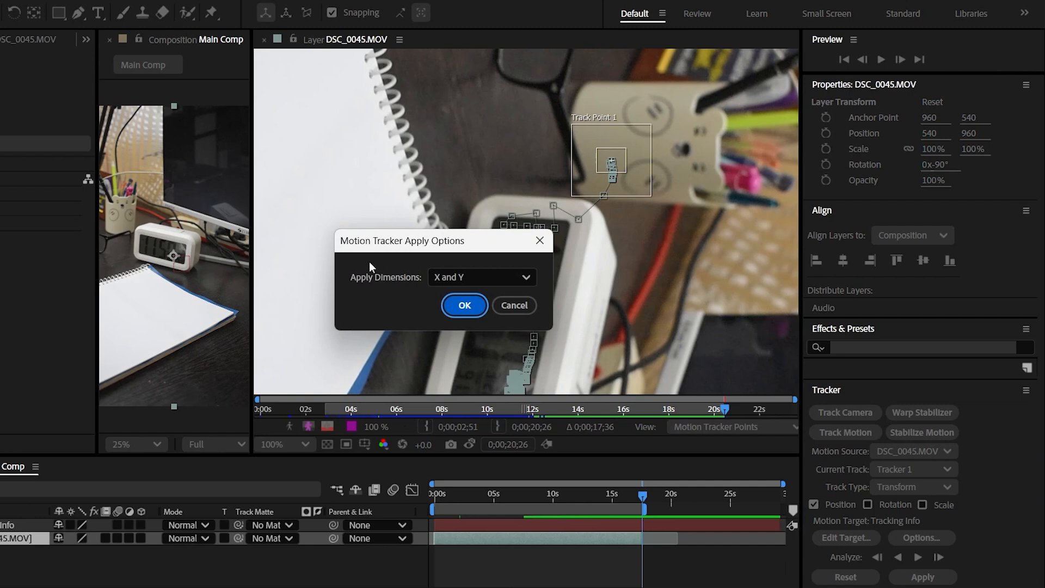
left_click(449, 278)
left_click(463, 304)
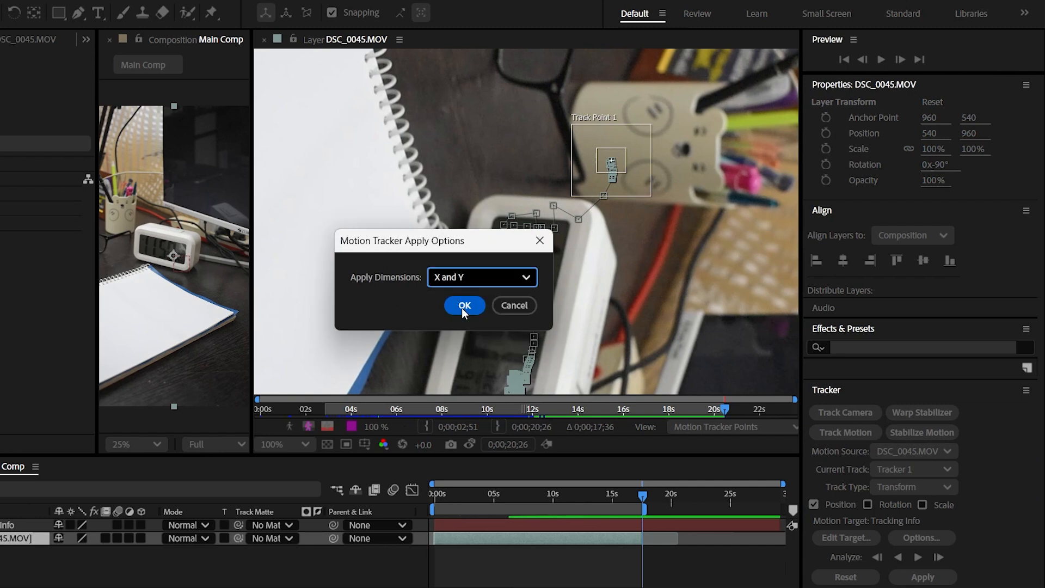
left_click(464, 305)
left_click(430, 496)
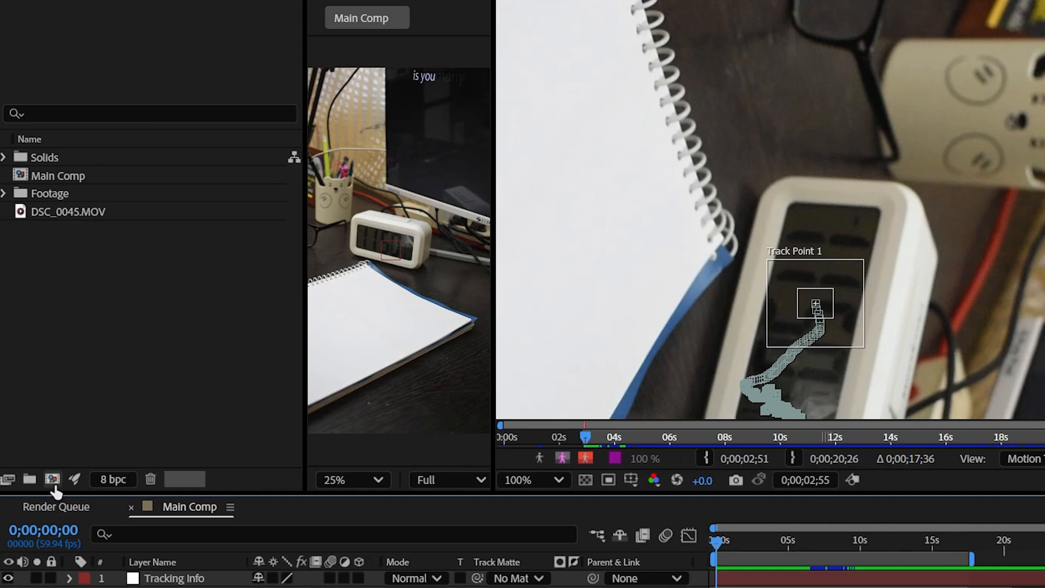
Create a 1080 x 1920 composition at 59.94 fps named Clip 1
left_click(49, 443)
type("Clip 1")
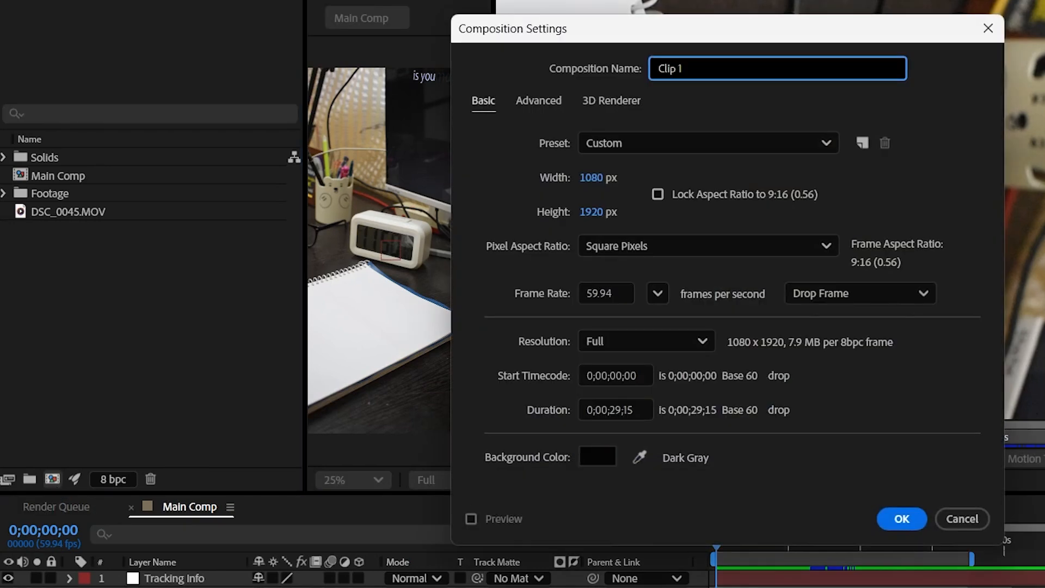
left_click(904, 519)
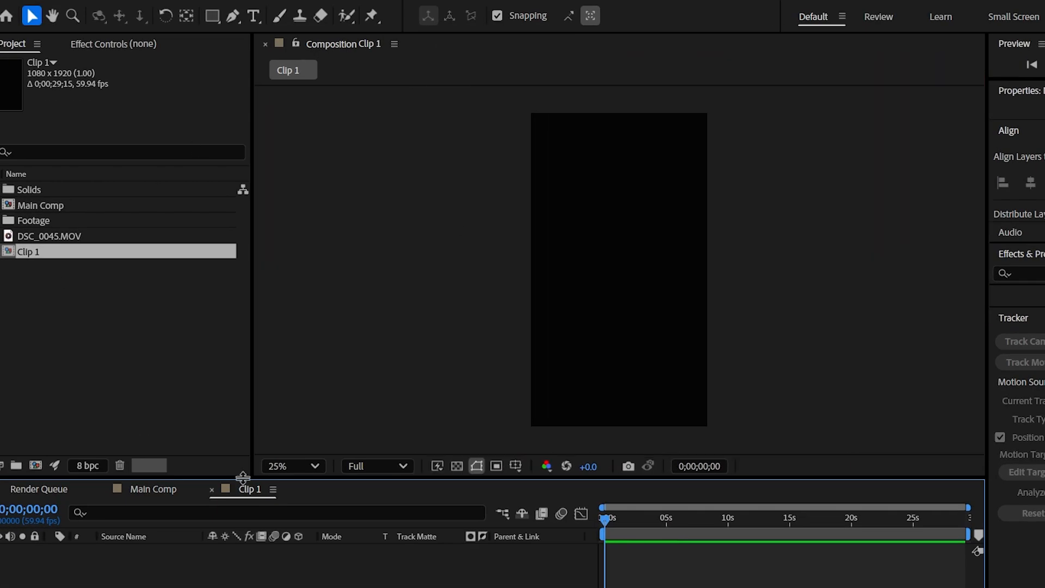
Add download (15).jpg from the Footage folder to Clip 1 and scale it to 237% so it fills the frame
left_click(2, 221)
left_click_drag(69, 251, 106, 554)
key("s")
left_click_drag(269, 540, 369, 569)
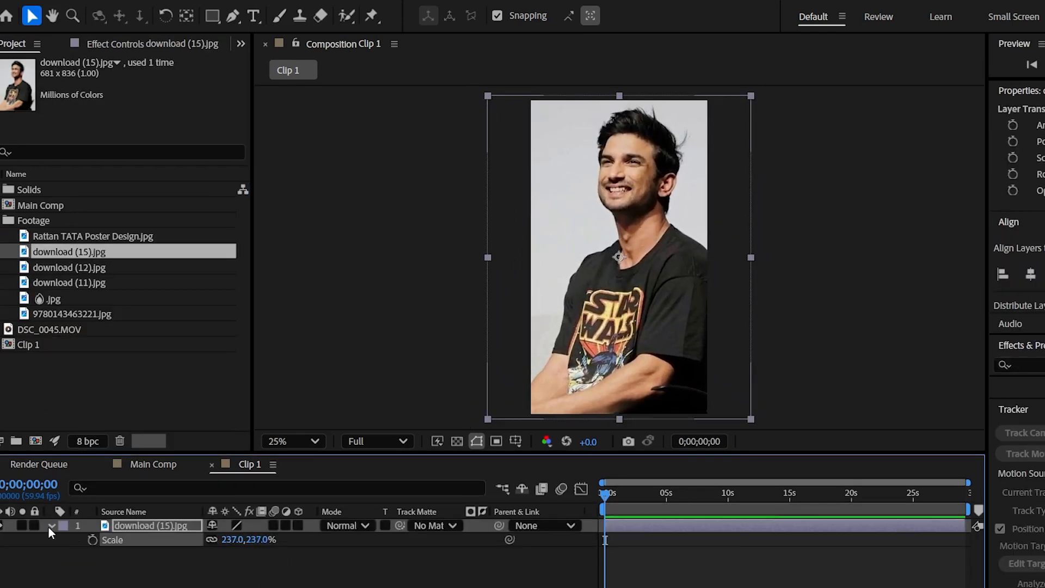
key("s")
left_click(205, 573)
Create a rounded rectangle shape layer covering the whole Clip 1 frame
left_click(216, 22)
left_click_drag(216, 21, 279, 32)
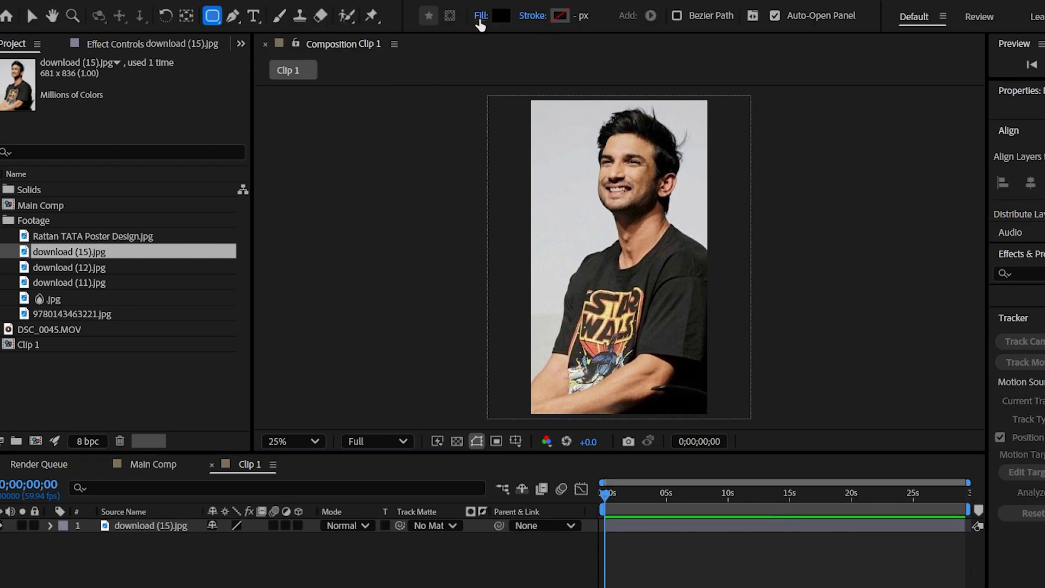
double_click(212, 20)
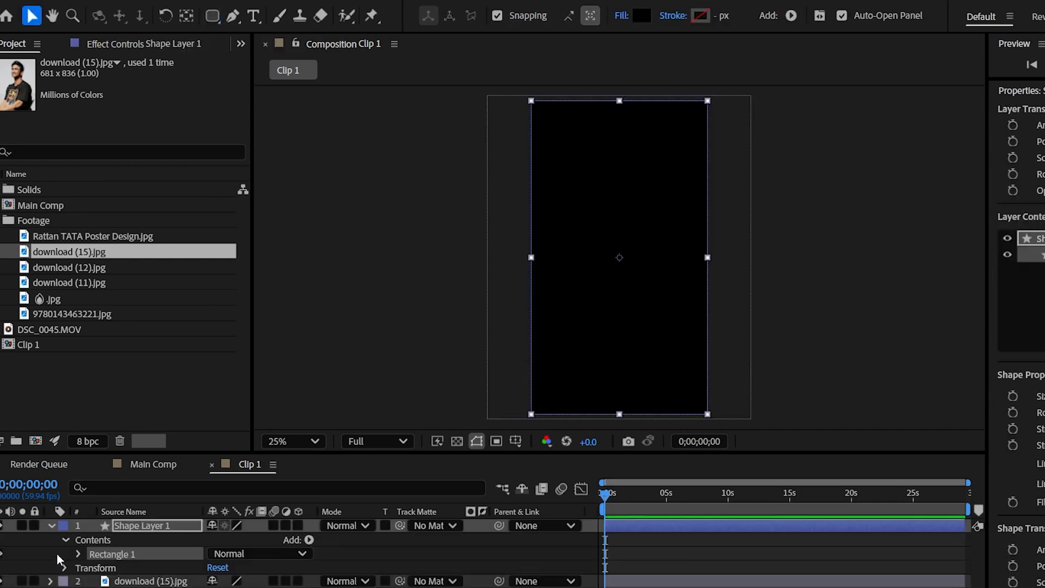
Increase the roundness of the Rectangle 1 path so the shape has large rounded corners
left_click(79, 554)
scroll(132, 568, "down", 2)
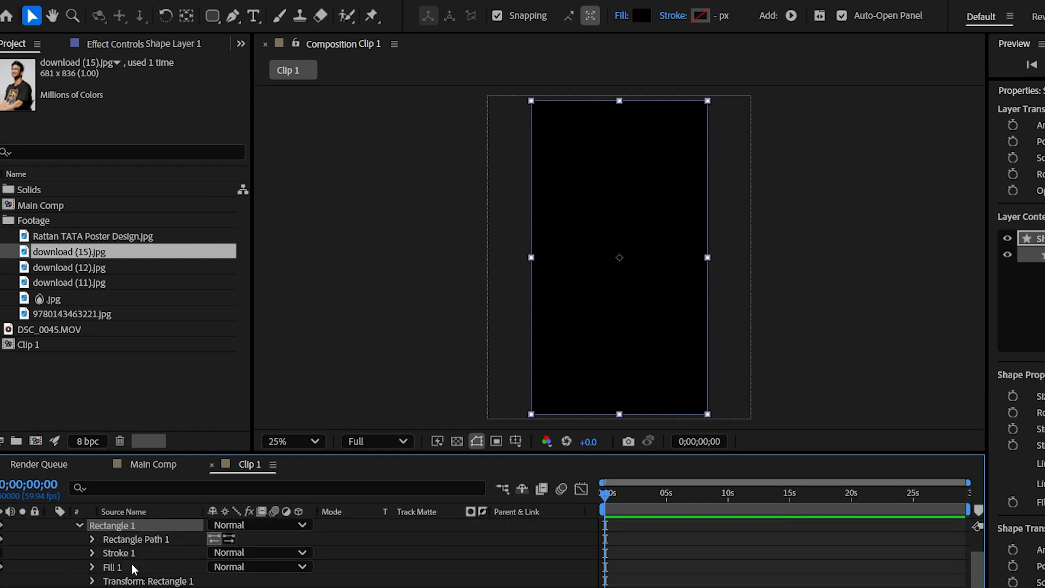
left_click(93, 539)
left_click_drag(218, 580, 370, 581)
left_click(79, 526)
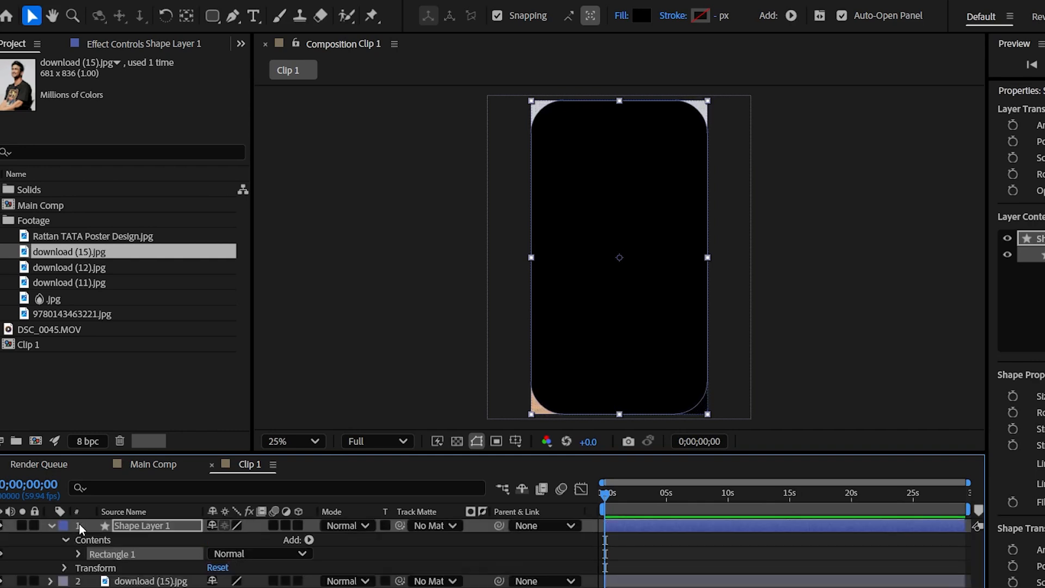
left_click(59, 529)
Set Shape Layer 1 as the track matte of the download (15).jpg layer
left_click(376, 564)
left_click(429, 539)
left_click(456, 581)
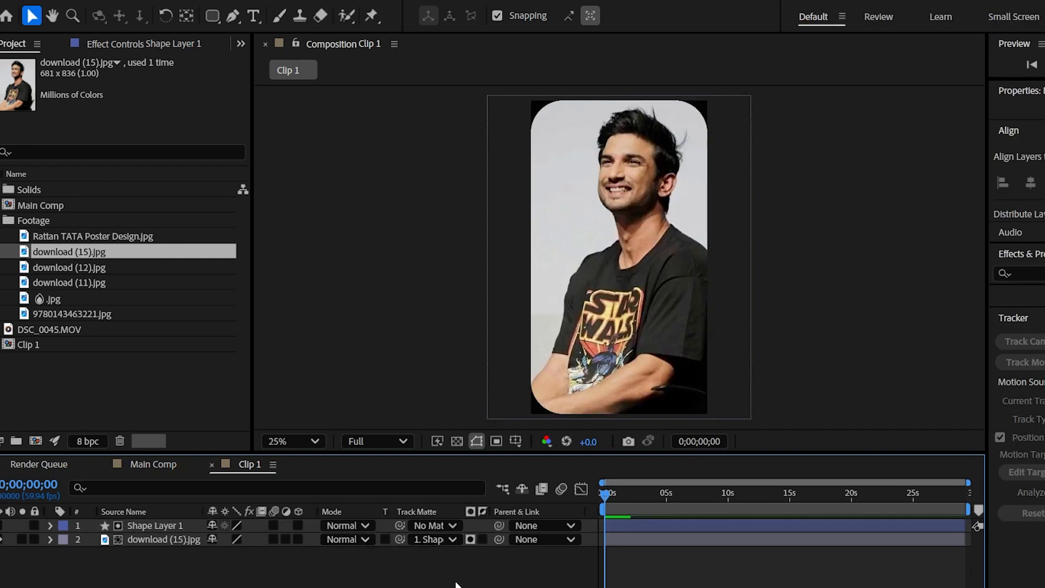
Duplicate the Clip 1 composition five times to make Clip 2 through Clip 6
left_click(33, 345)
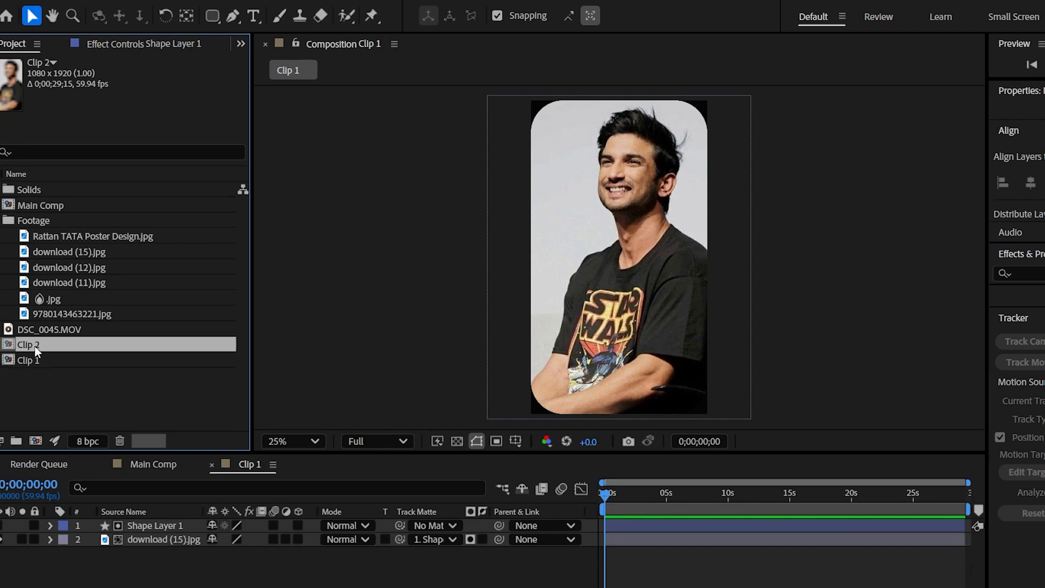
key("ctrl+d")
key("ctrl+d")
key("ctrl+d")
key("ctrl+d")
Open Clip 2, replace its image with 9780143463221.jpg and scale it to 299%
double_click(35, 410)
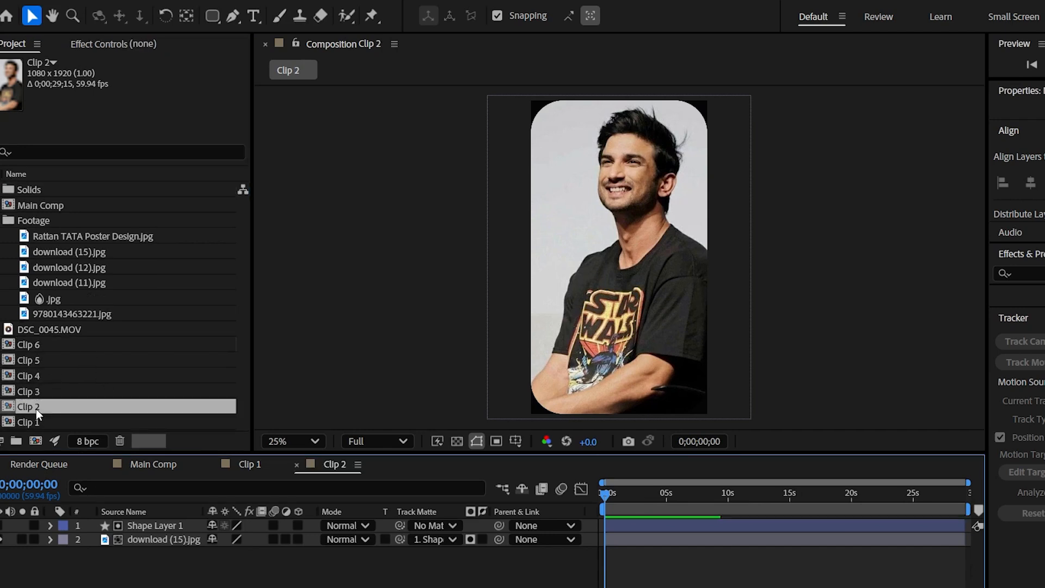
left_click(152, 541)
left_click(91, 314)
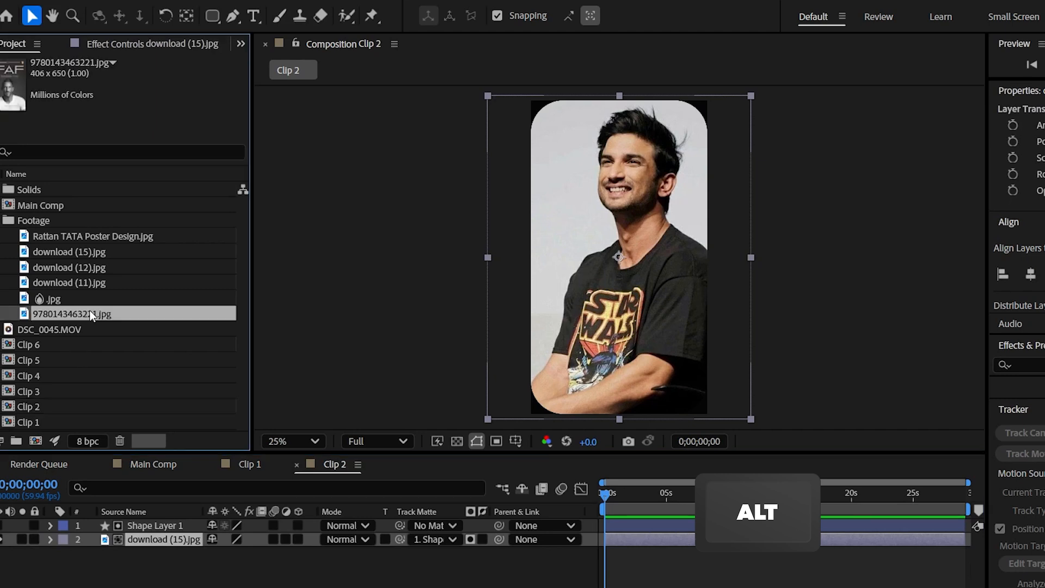
left_click_drag(92, 312, 151, 540)
key("s")
left_click_drag(240, 553, 304, 573)
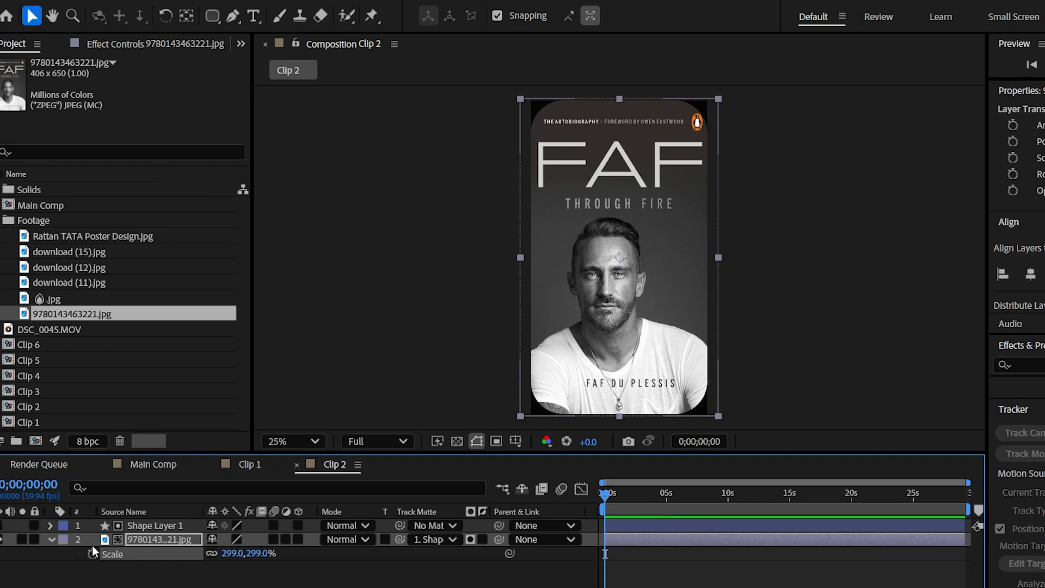
Open Clip 3, replace its image with download (11).jpg and scale it to 265%
double_click(37, 390)
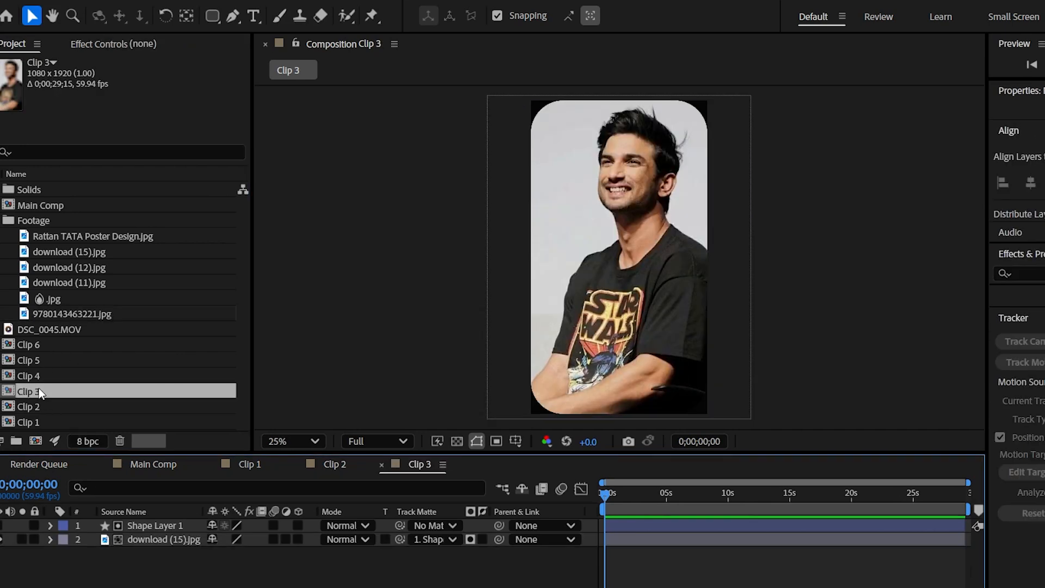
left_click(153, 534)
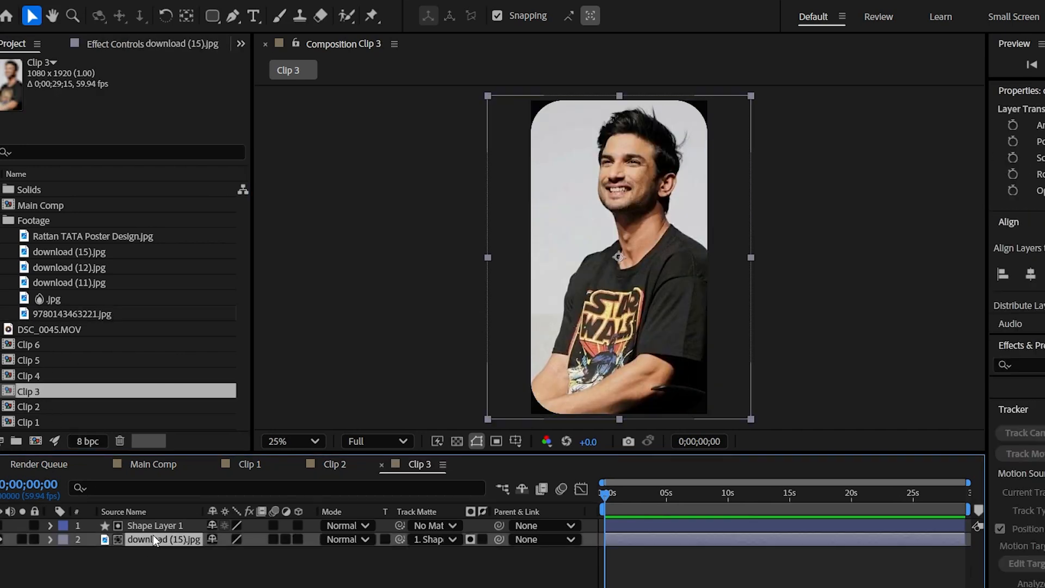
left_click(89, 283)
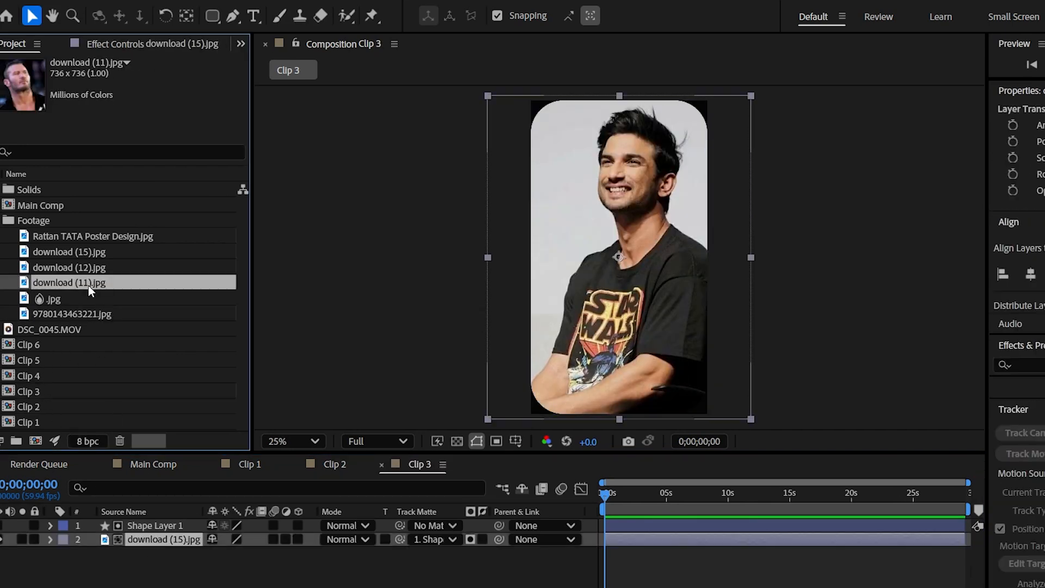
left_click_drag(88, 283, 144, 540)
key("s")
mouse_move(245, 554)
left_mouse_down()
mouse_move(272, 555)
mouse_move(255, 560)
left_mouse_up()
Open Clip 4, replace its image with the .jpg file with the flame symbol in its name, and scale it to fill the frame
double_click(35, 376)
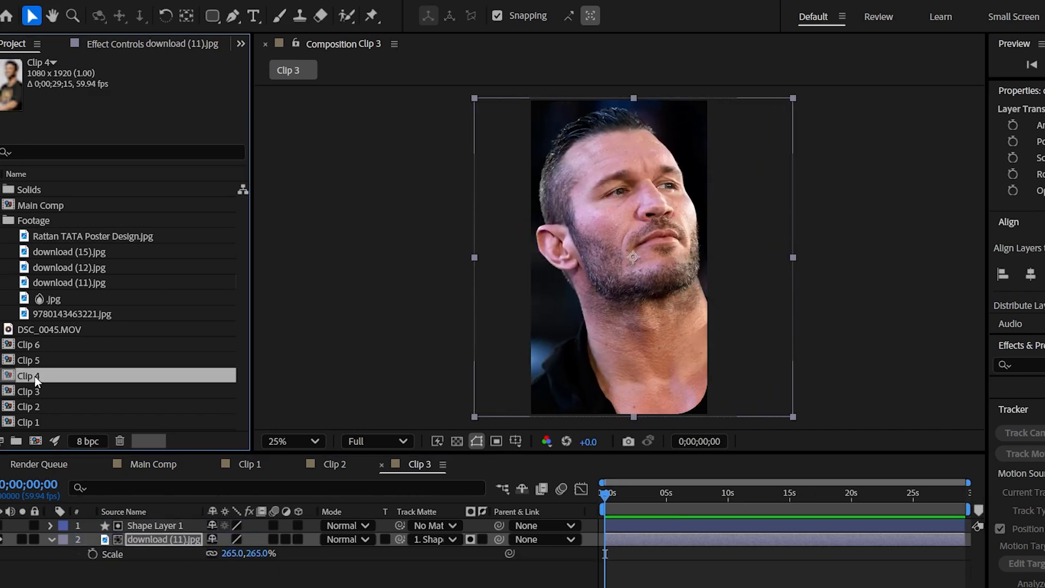
left_click(57, 303)
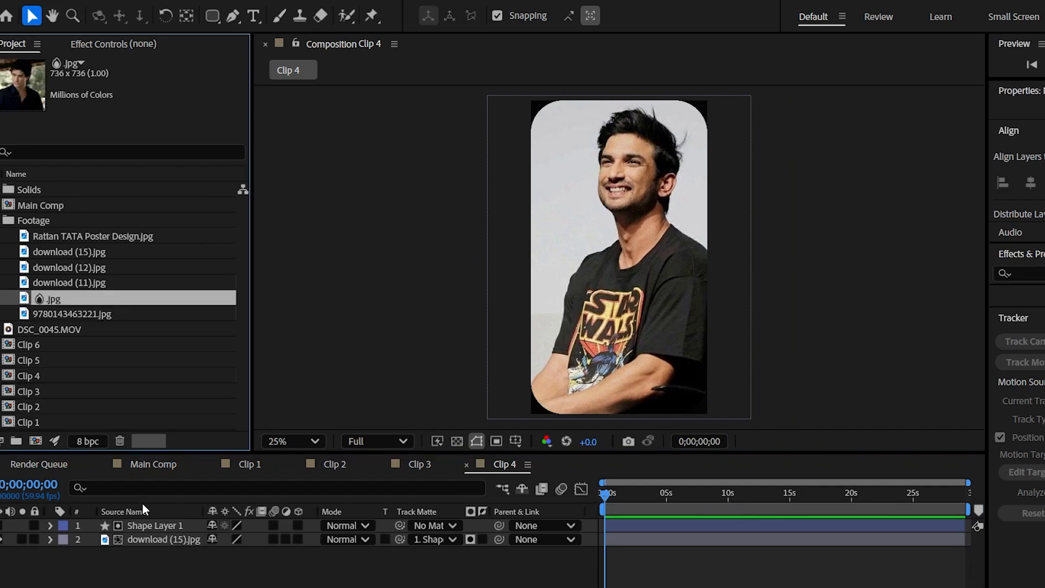
left_click(155, 539)
left_click_drag(65, 299, 154, 539)
key("s")
left_click_drag(232, 554, 251, 558)
Open Clip 5 and replace its image with Rattan TATA Poster Design.jpg
double_click(30, 360)
left_click(153, 539)
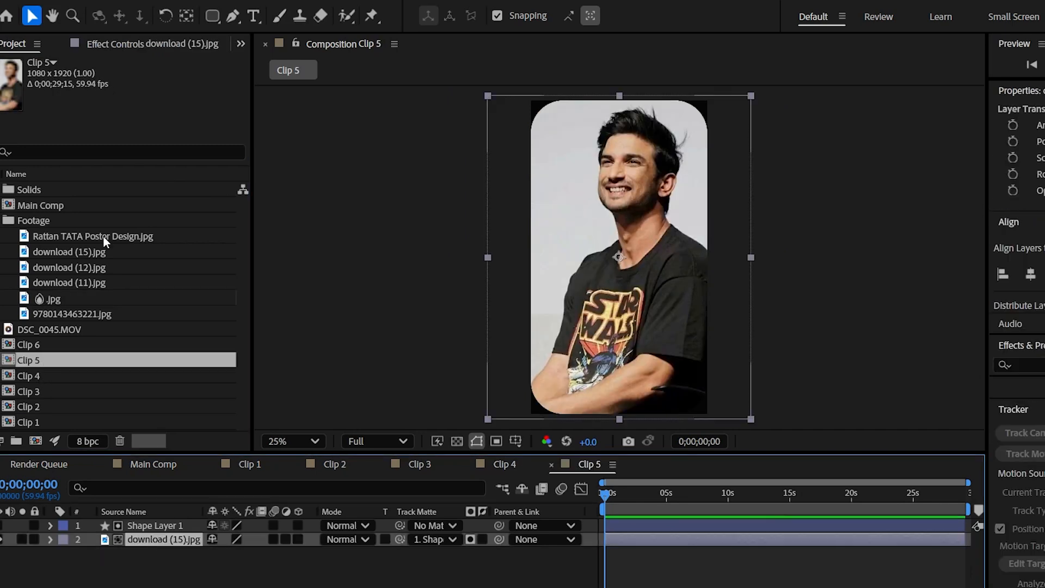
left_click_drag(101, 233, 149, 537)
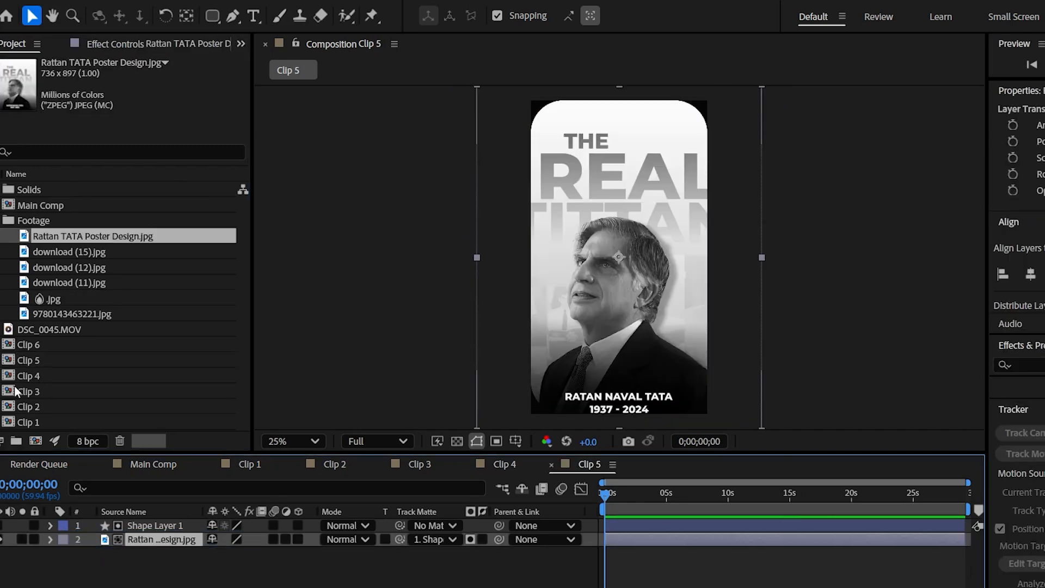
Open Clip 6, replace its image with download (12).jpg and reduce its scale to fit the frame
double_click(25, 345)
left_click(154, 540)
left_click_drag(91, 267, 145, 532)
key("s")
left_click_drag(234, 553, 180, 554)
key("s")
left_click(177, 569)
Collapse the Footage folder and close the timelines of Clip 6 through Clip 1, leaving Main Comp open
left_click(0, 220)
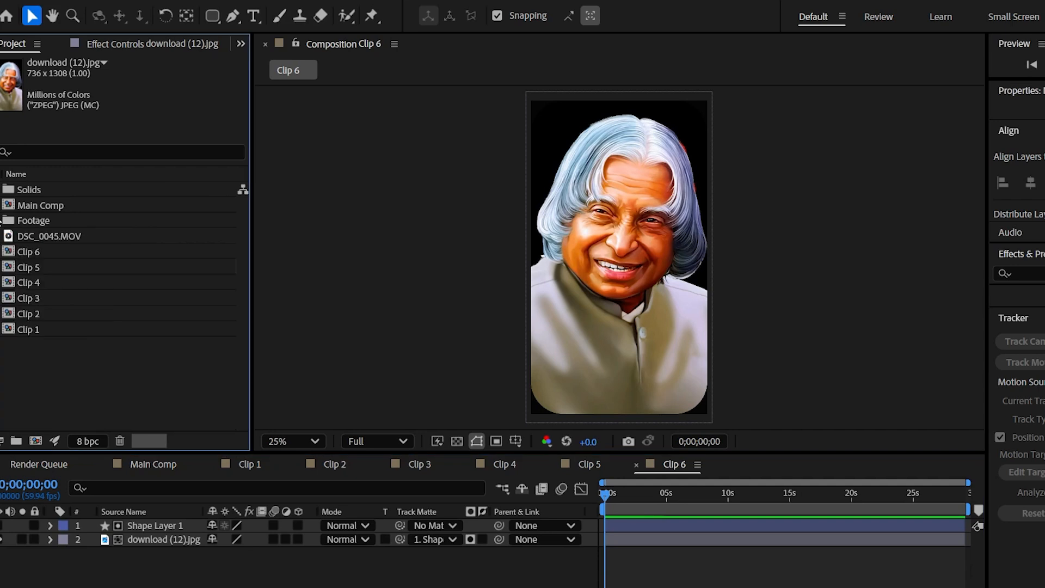
left_click(636, 464)
left_click(551, 465)
left_click(467, 464)
left_click(382, 465)
left_click(297, 465)
left_click(212, 465)
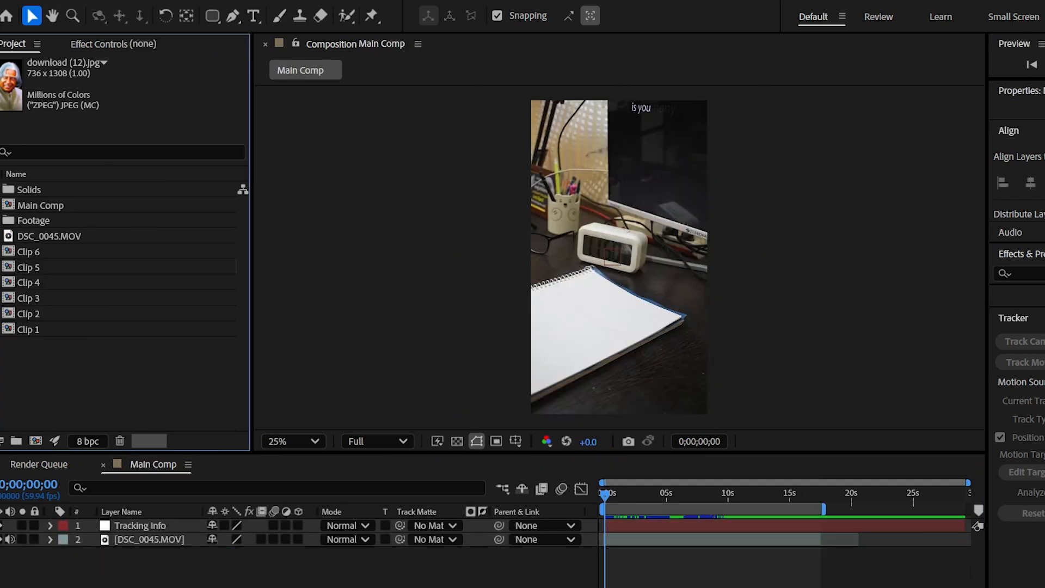
Add Clip 1 through Clip 6 to Main Comp above the Tracking Info layer and make all six 3D layers
left_click(54, 329)
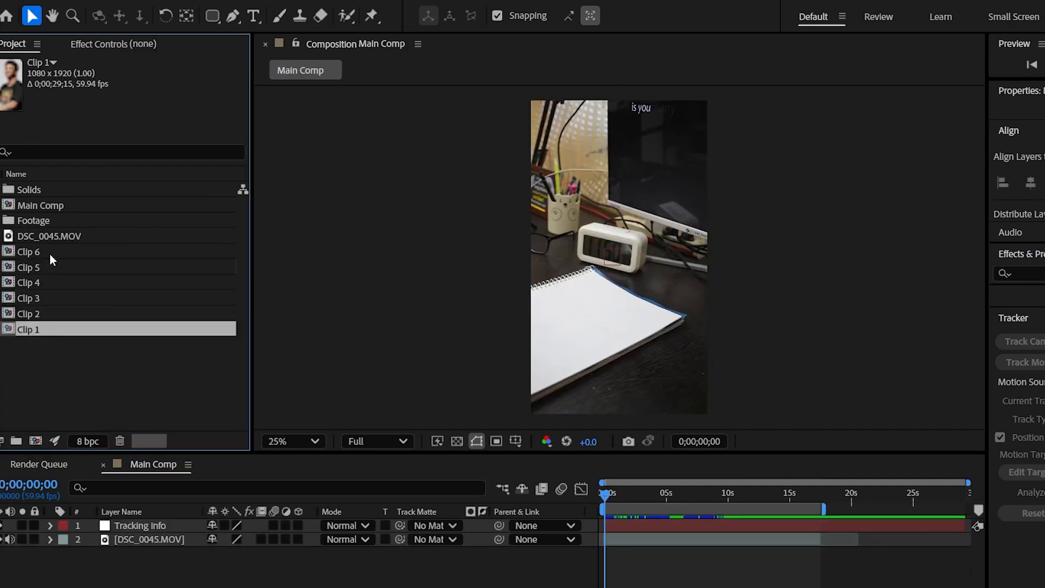
left_click(50, 254, "shift")
left_click_drag(50, 254, 149, 524)
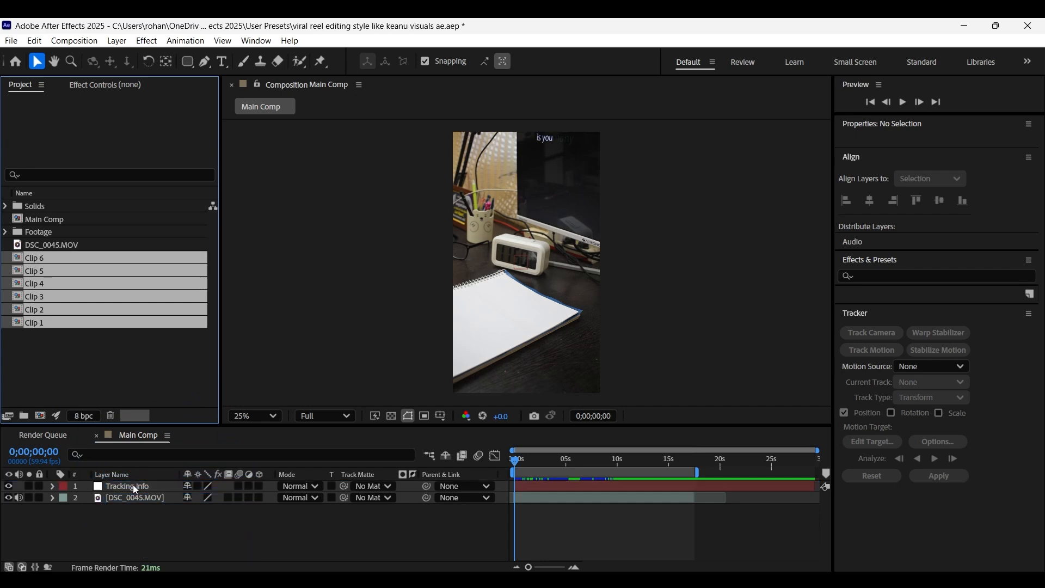
left_click_drag(133, 485, 134, 485)
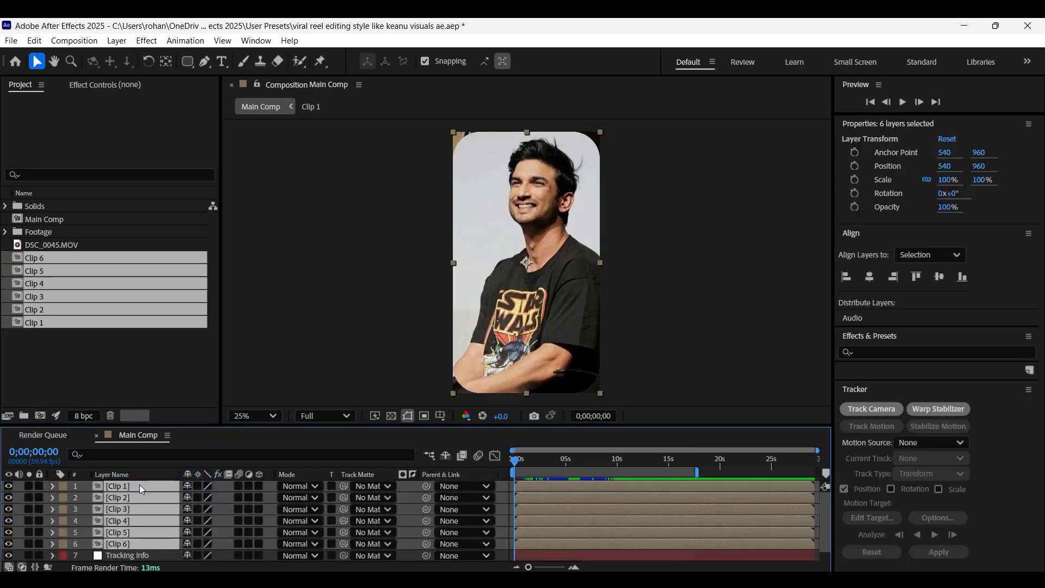
left_click(263, 486)
Create a new null object at the top of Main Comp and make it a 3D layer
left_click_drag(287, 427, 287, 399)
right_click(206, 556)
mouse_move(273, 396)
left_click(420, 472)
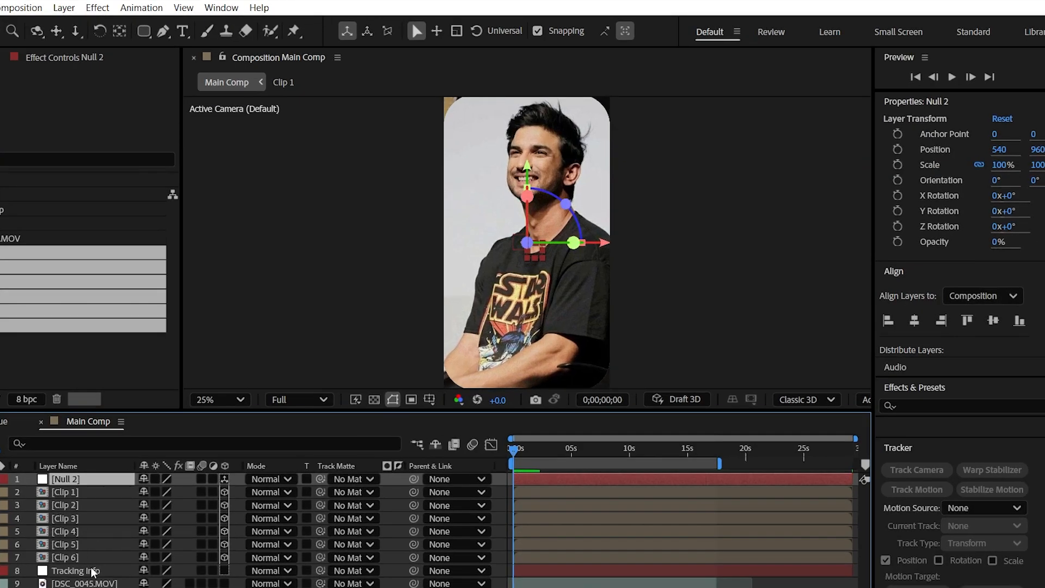
Set the scale of all six clip layers to 33%
left_click(90, 558)
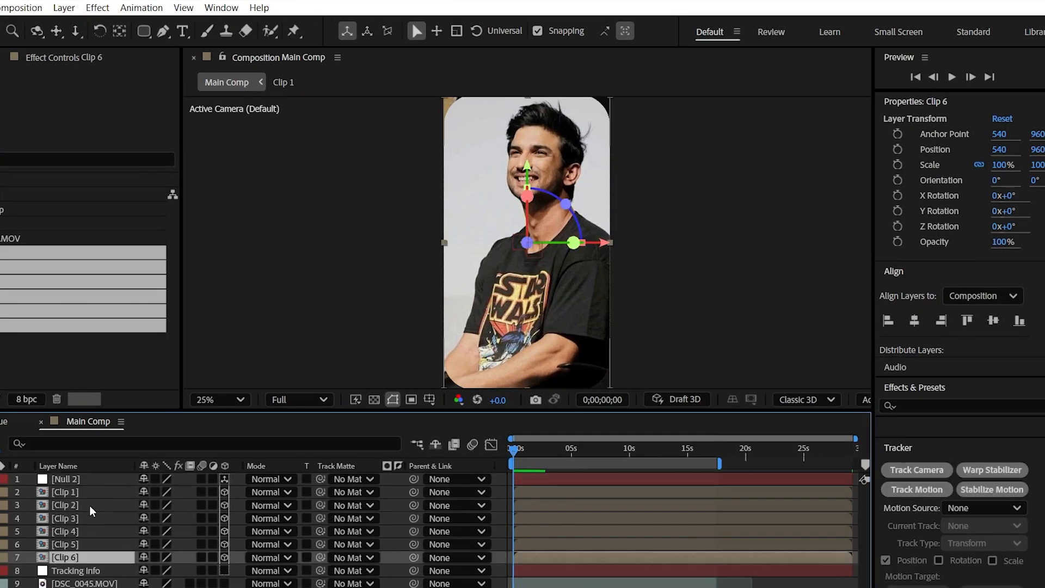
left_click(89, 490, "shift")
key("s")
left_click(162, 498)
type("33")
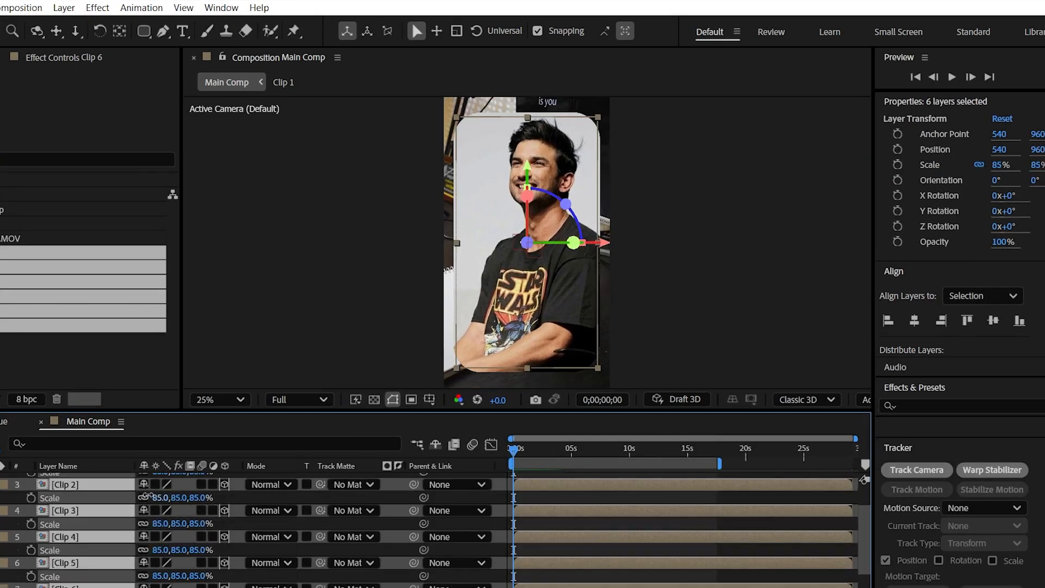
key("Return")
Shift the six clip layers in time to start at about 0;00;02;47 and collapse their scale properties
left_click(545, 450)
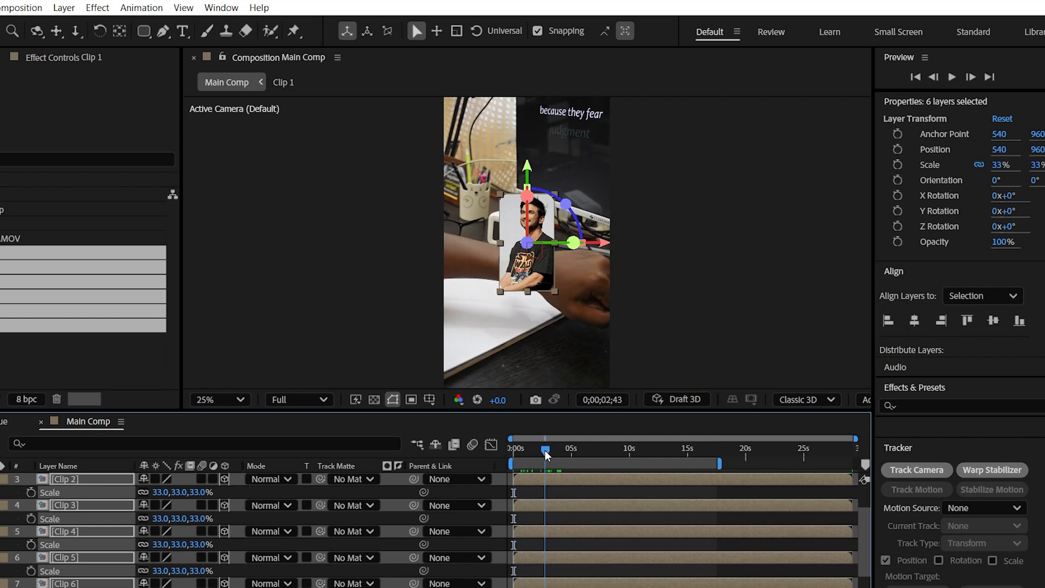
left_click_drag(531, 505, 563, 505)
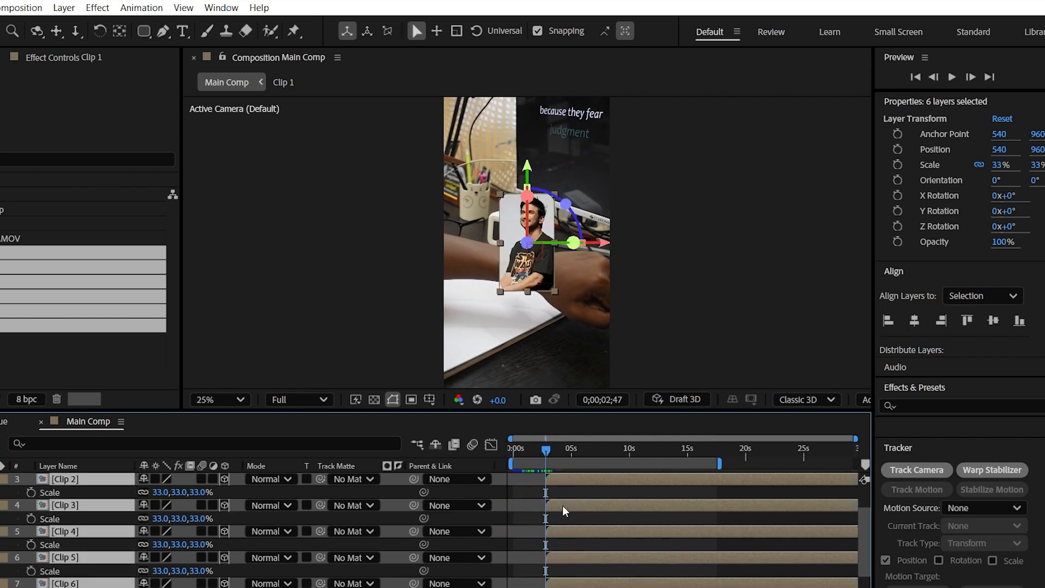
key("s")
Set the Z position of Null 2 to 500
left_click(93, 479)
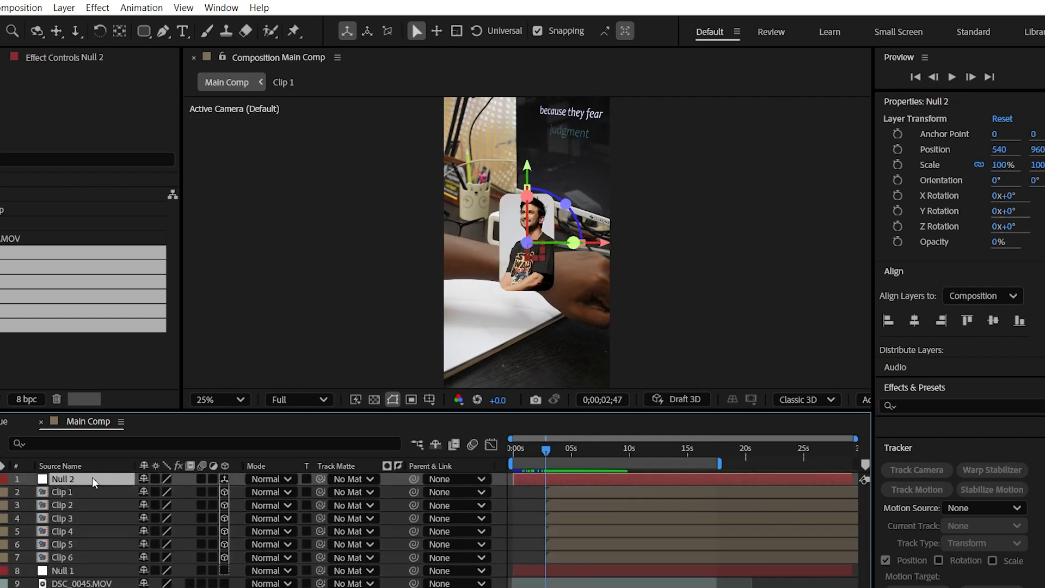
key("p")
left_click(190, 492)
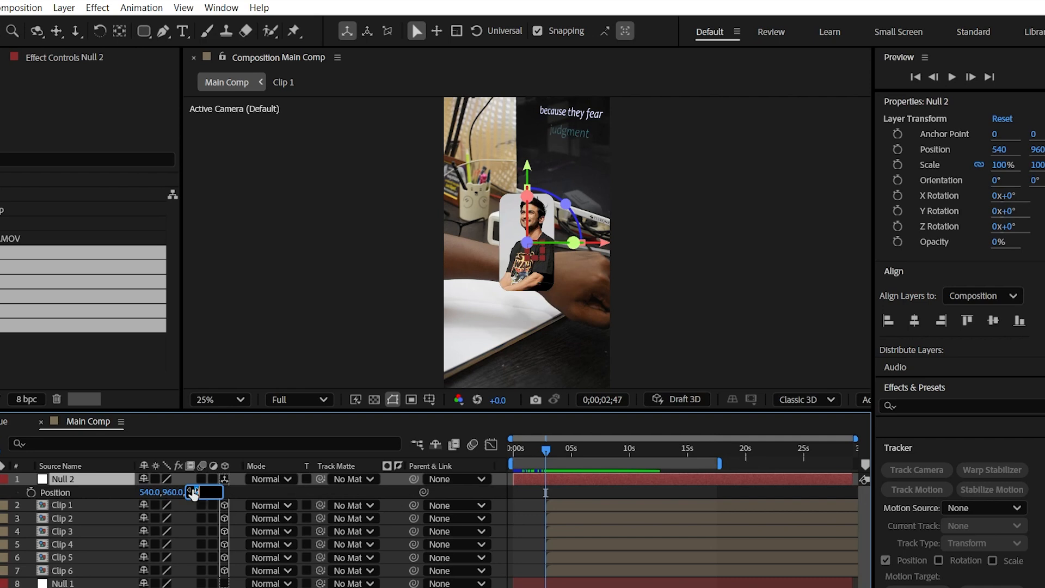
type("500")
left_click(242, 493)
Reveal Null 2's rotation properties and parent Clip 1 to Null 2
left_click(106, 494)
key("r")
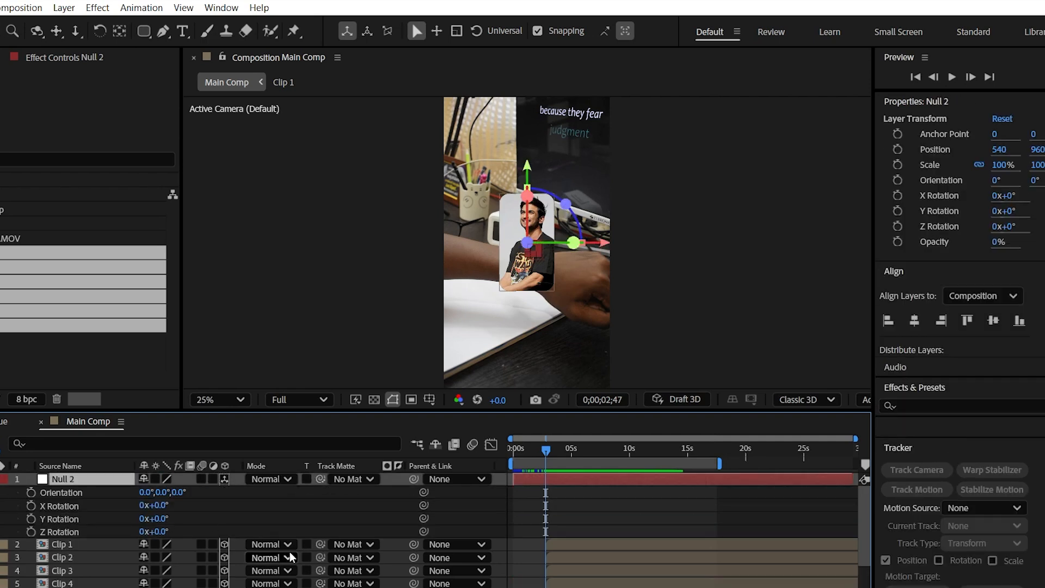
key("F4")
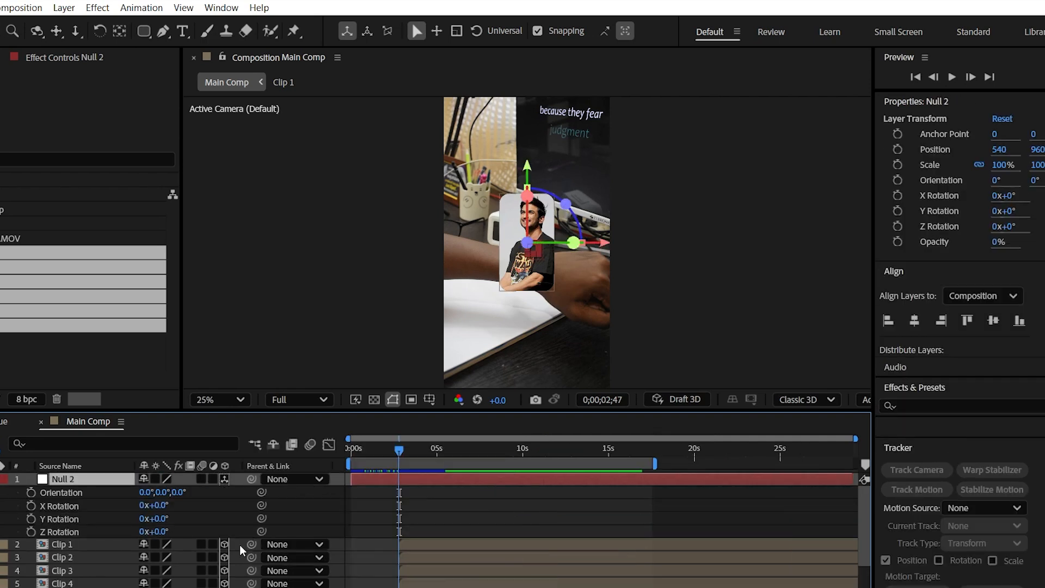
left_click_drag(251, 544, 94, 484)
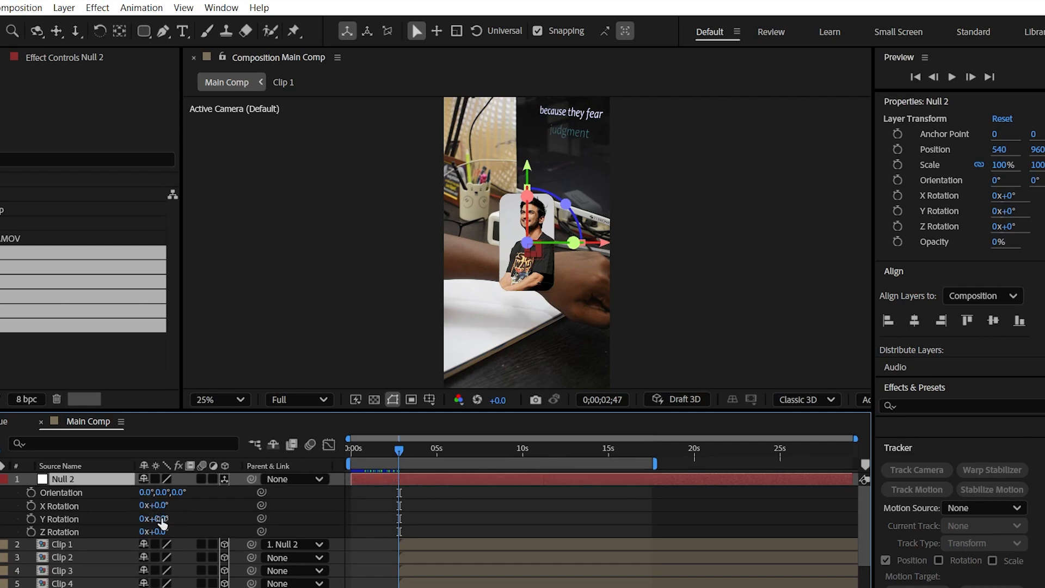
Switch to Calculator, divide 360 by 6 and copy the result
key("super")
type("calc")
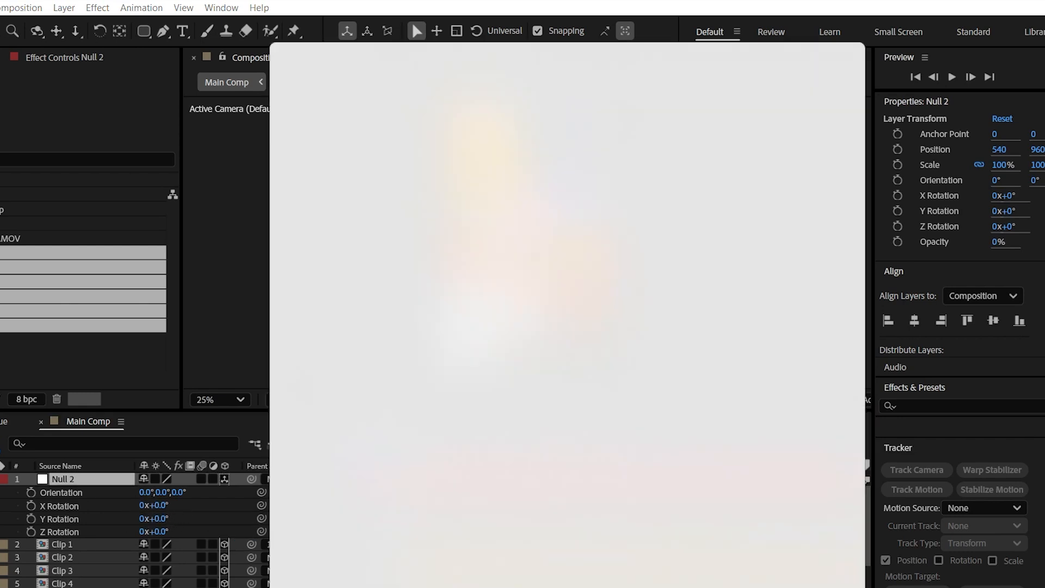
key("Return")
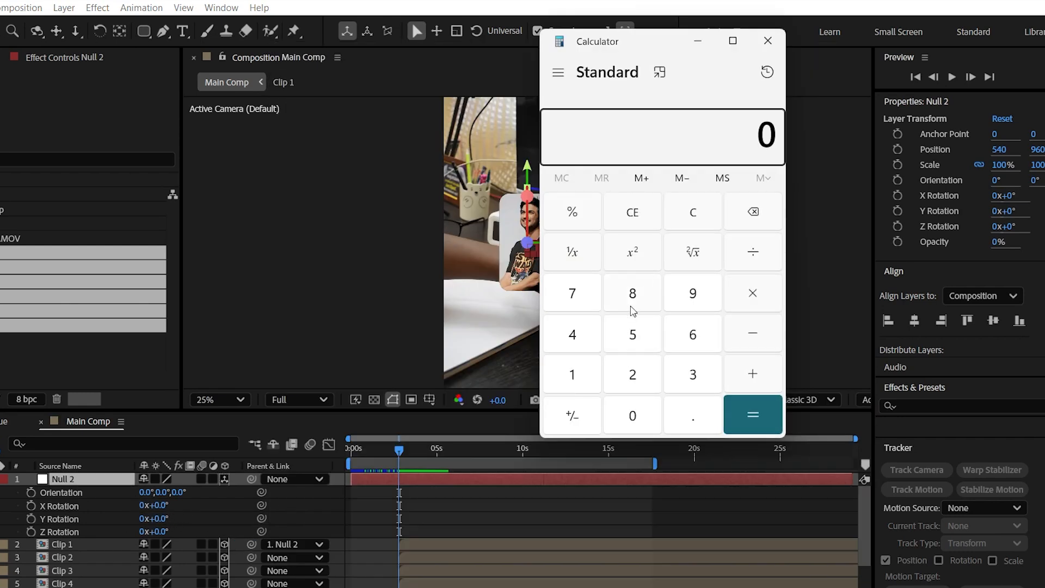
left_click(696, 374)
left_click(693, 342)
left_click(633, 412)
left_click(695, 333)
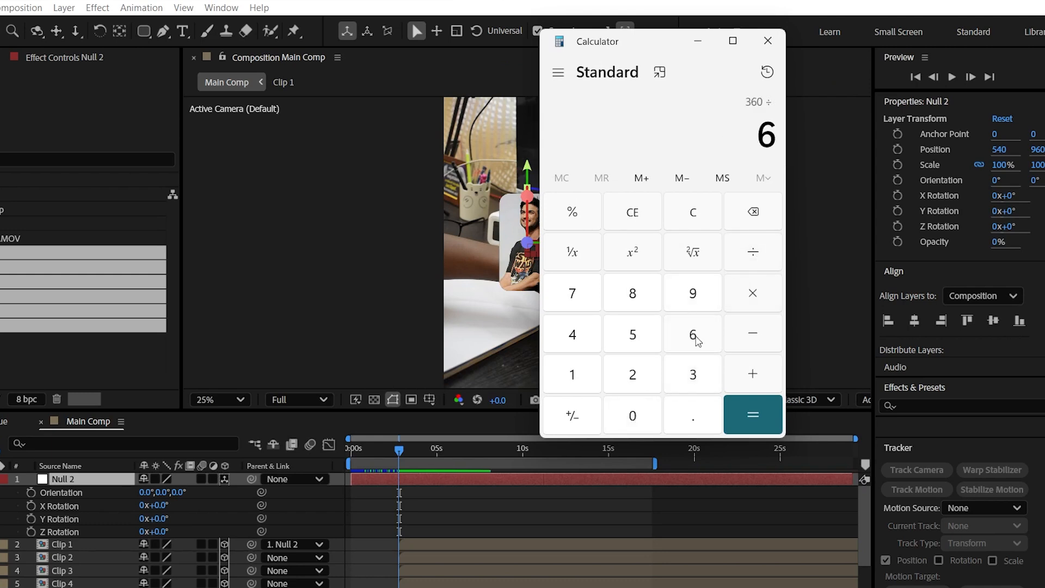
left_click(745, 408)
left_click_drag(776, 135, 742, 136)
key("ctrl+c")
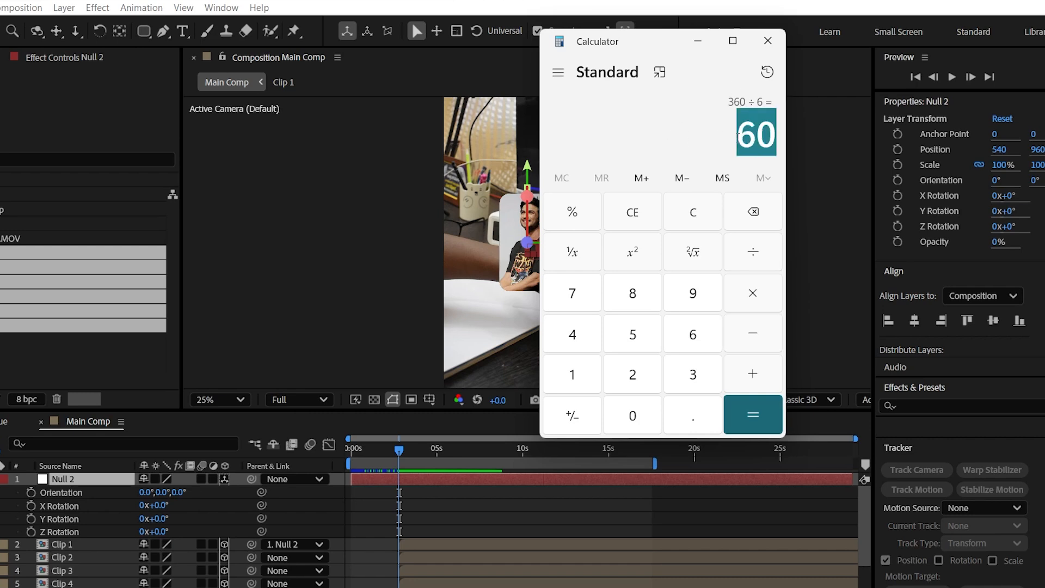
Return to After Effects and set Null 2's Y rotation to 60°
left_click(697, 40)
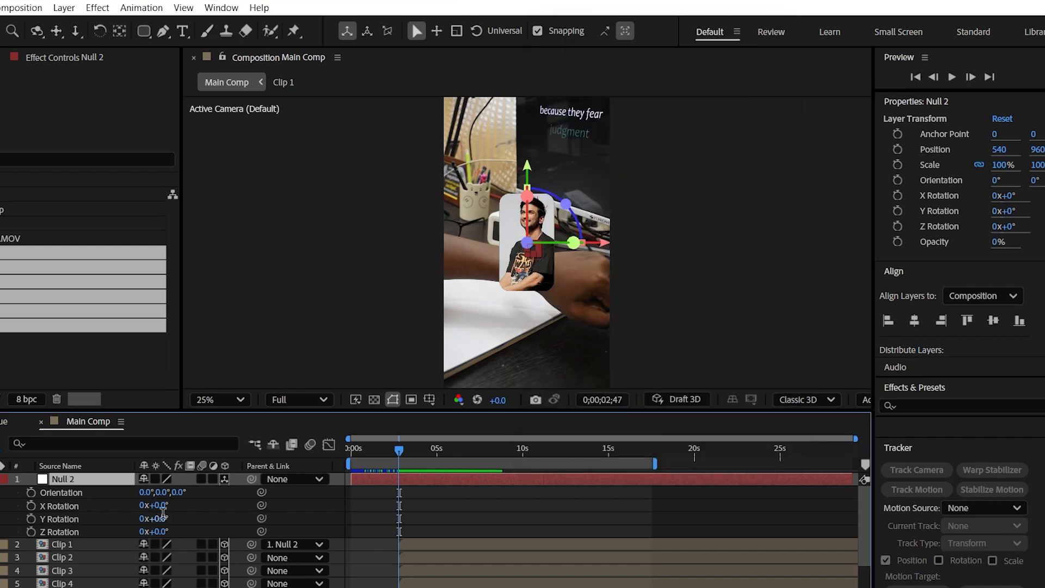
left_click(163, 512)
key("ctrl+v")
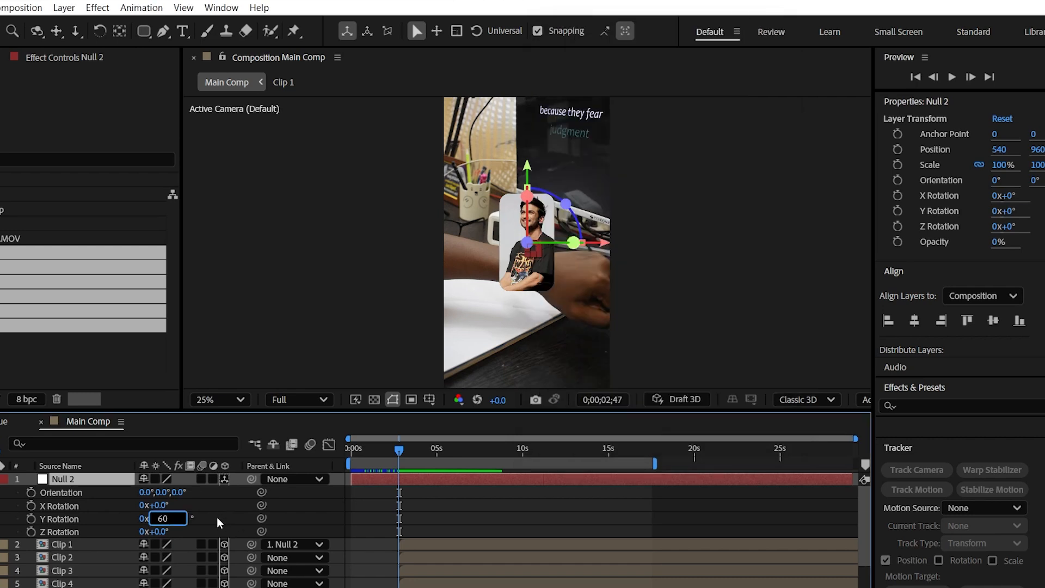
left_click(217, 517)
Parent Clip 2 to Null 2 and increase the null's Y rotation by 60° to 120°
left_click(72, 556)
left_click_drag(251, 557, 62, 479)
left_click(165, 518)
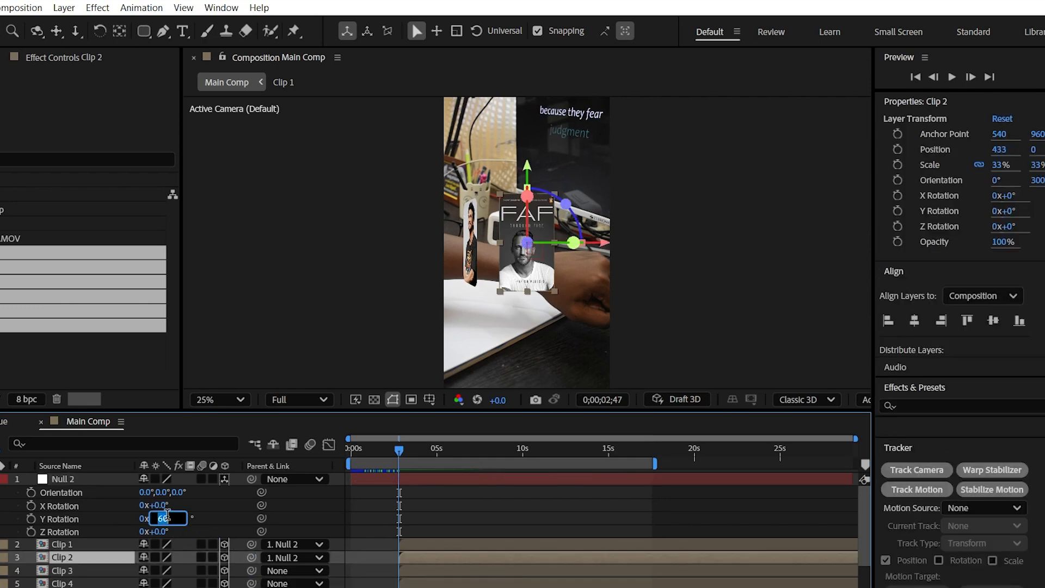
type("+60")
left_click(203, 522)
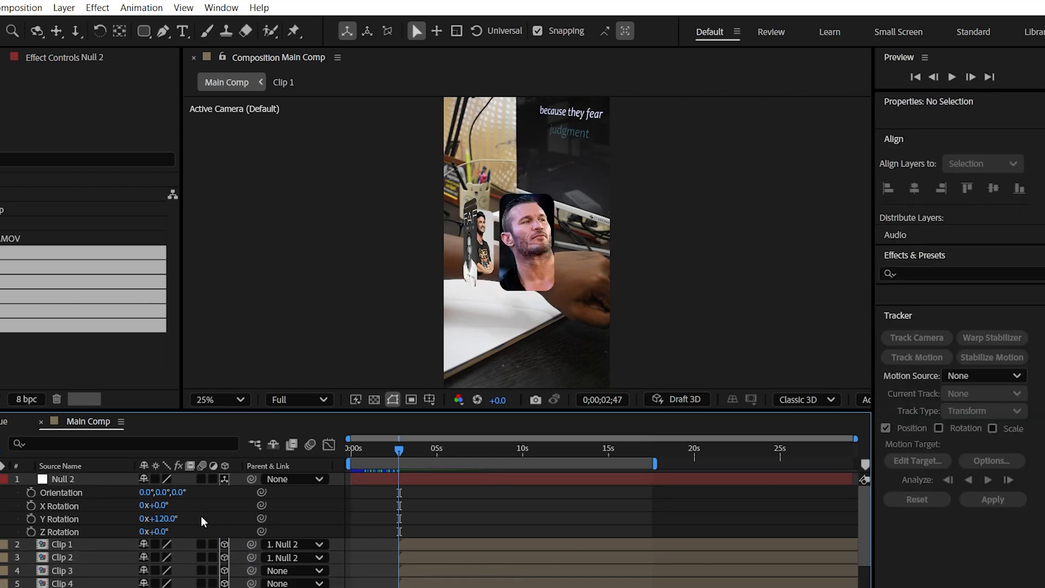
Parent Clip 3 to Null 2 and increase the null's Y rotation by 60° to 180°
left_click_drag(251, 570, 91, 486)
left_click(165, 518)
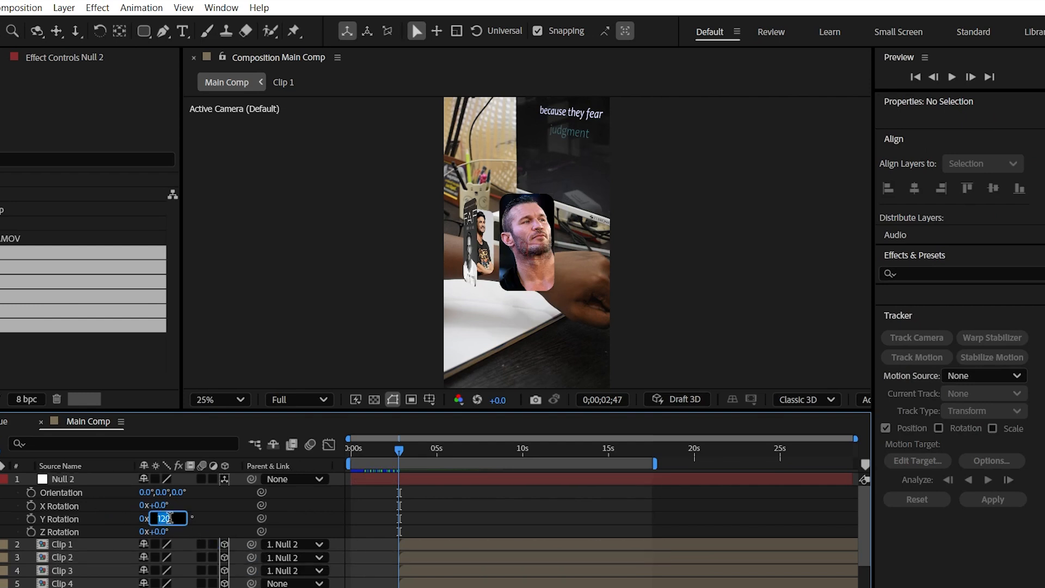
type("+60")
left_click(207, 518)
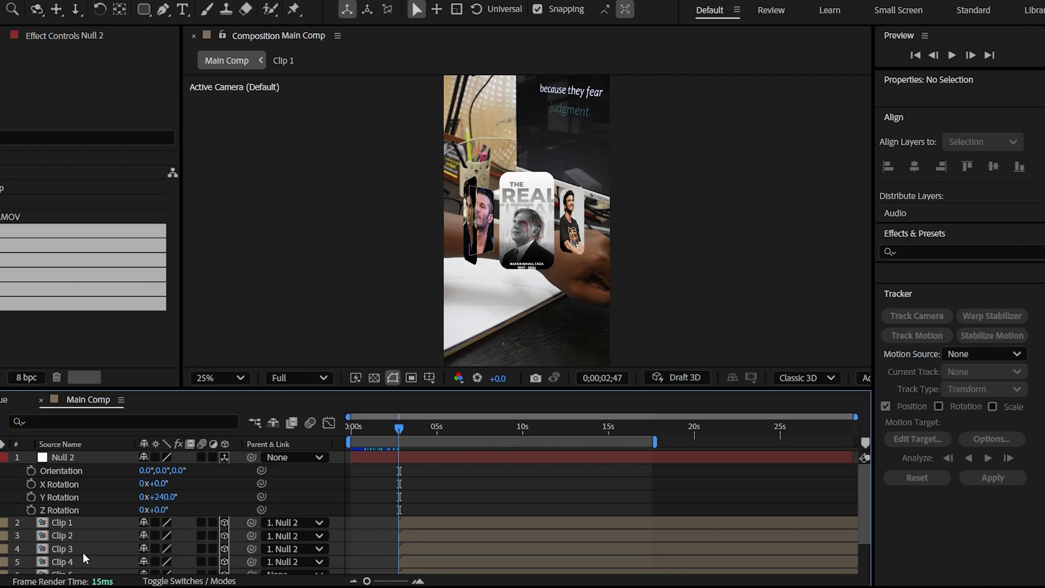
Parent Clip 4, Clip 5 and Clip 6 to Null 2 at null Y rotations of 180°, 240° and 300° respectively
left_click_drag(250, 388, 250, 356)
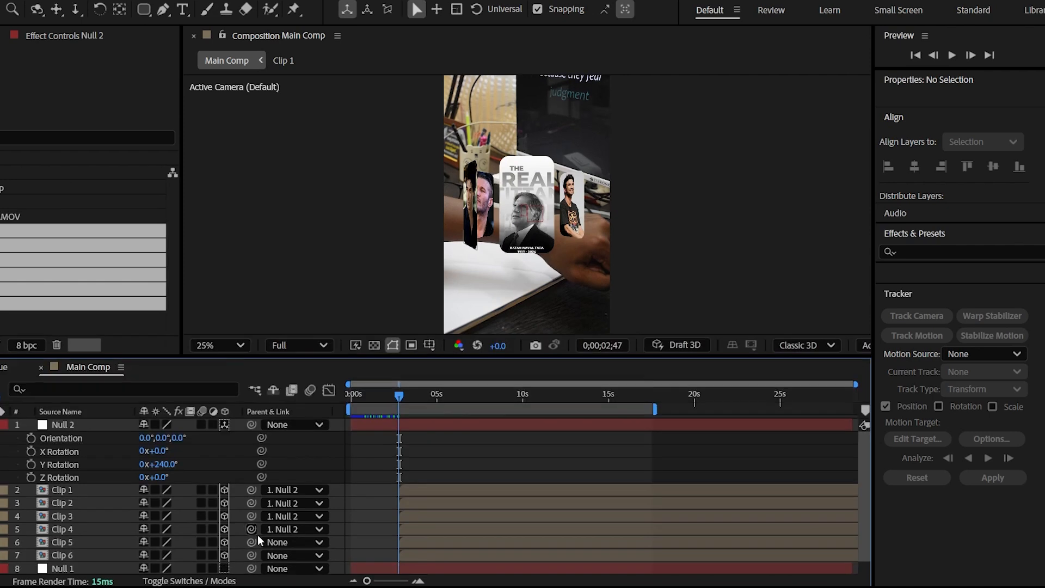
type("300")
key("Return")
left_click_drag(251, 555, 77, 428)
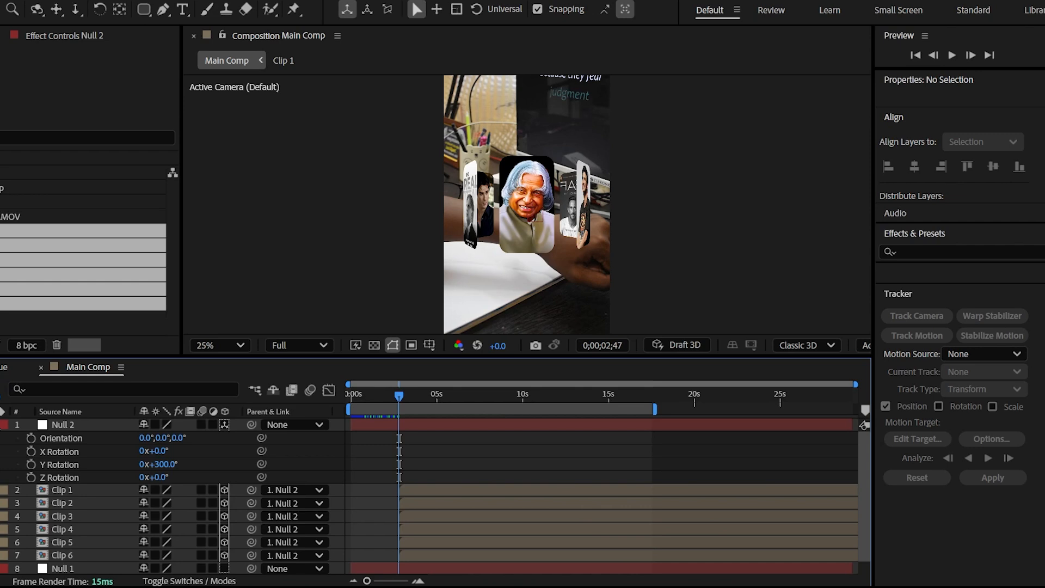
Collapse Null 2's rotation properties and parent Null 2 to Null 1
key("r")
left_click_drag(251, 425, 79, 517)
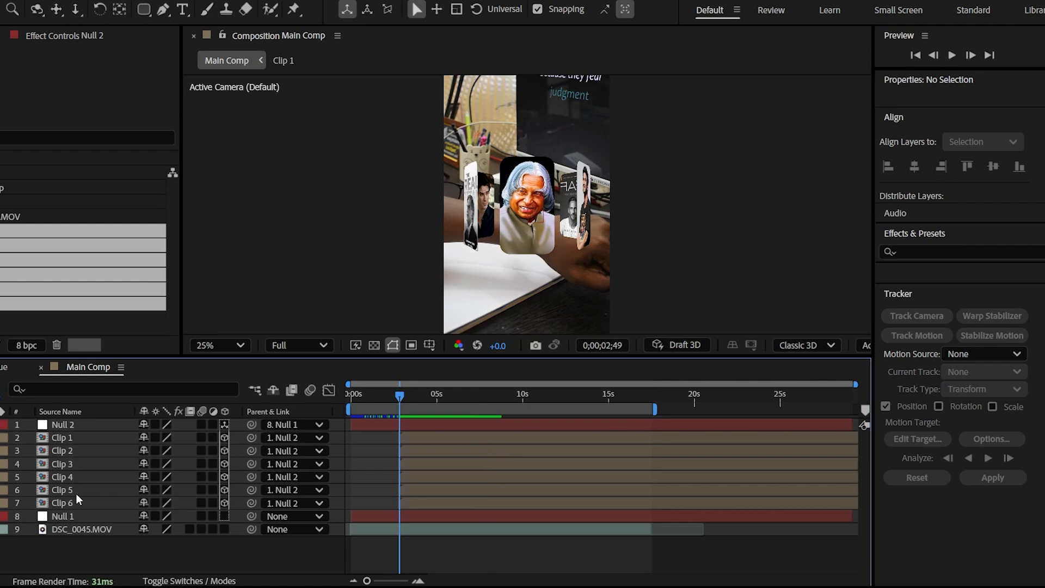
Add Position and Opacity keyframes to all six clip layers at 0;00;02;44
left_click(76, 502)
left_click(77, 436, "shift")
left_click_drag(452, 357, 452, 404)
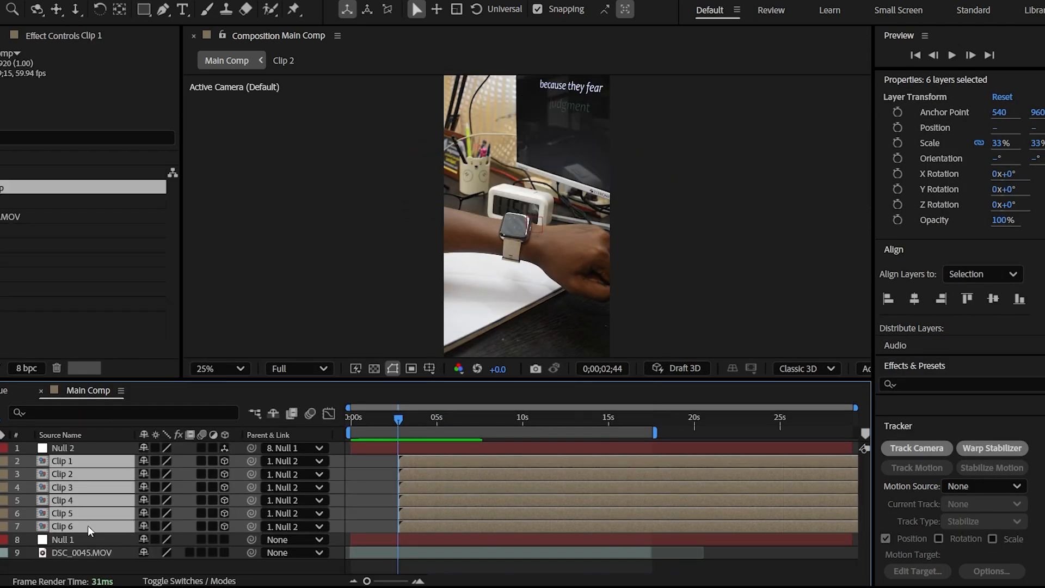
key("p")
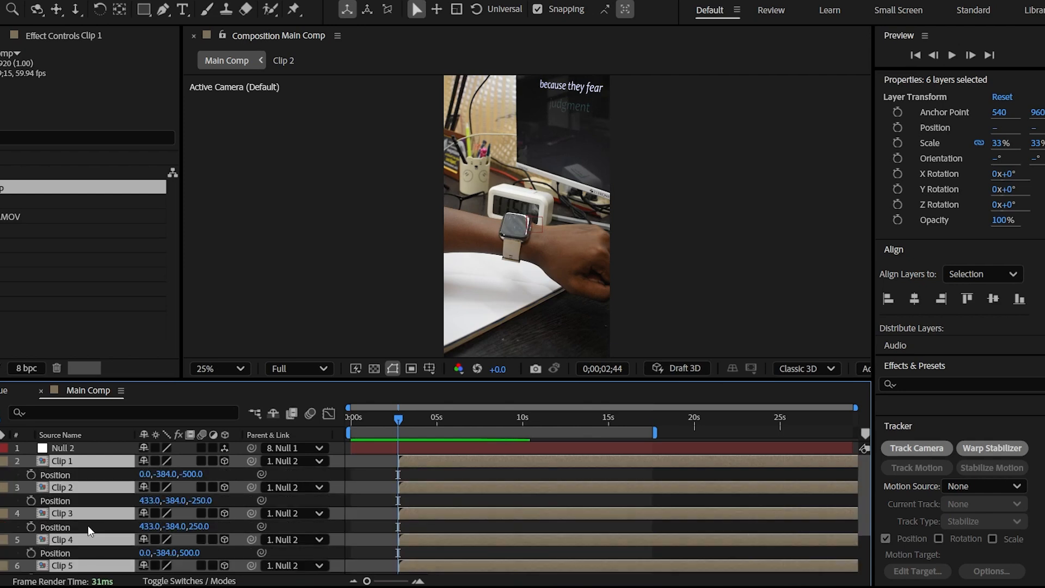
key("shift+t")
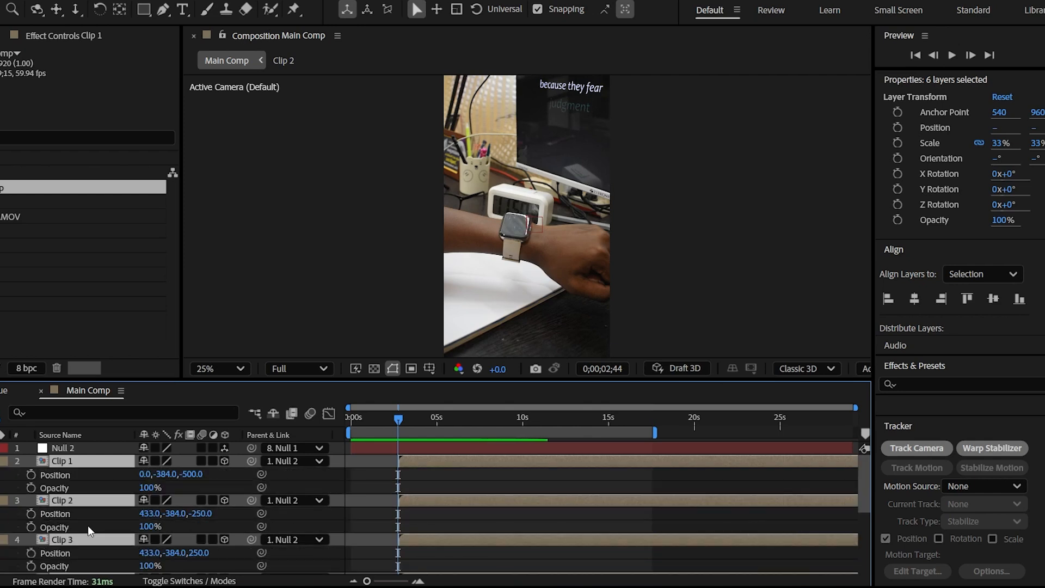
left_click(31, 475)
left_click(31, 488)
Add second Position and Opacity keyframes to all six clips at 0;00;03;30
left_click_drag(404, 421, 413, 420)
key("alt+shift+p")
key("alt+shift+t")
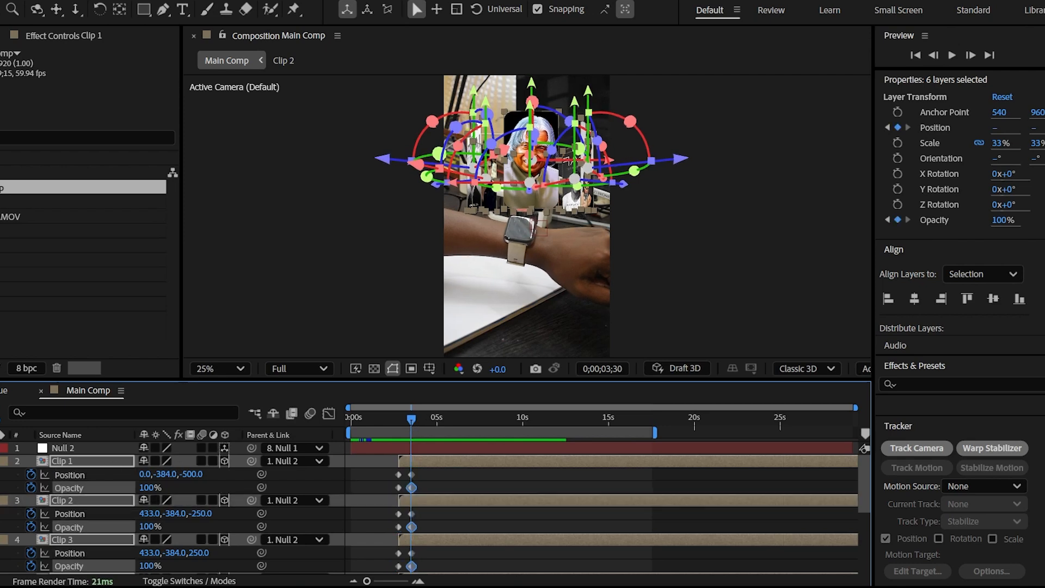
Set the opacity of all six clips to 0% at their first keyframe, 0;00;02;44
key("j")
left_click(152, 489)
type("0")
left_click(200, 490)
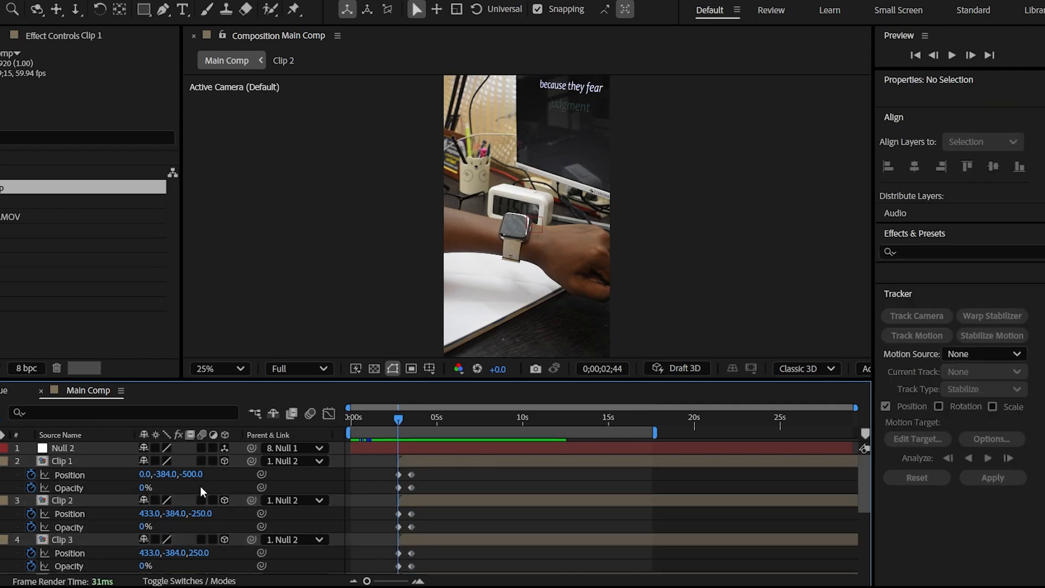
Set the Y position of all six clips to -29 at the 0;00;02;44 keyframe
left_click_drag(207, 379, 215, 270)
left_click(70, 352)
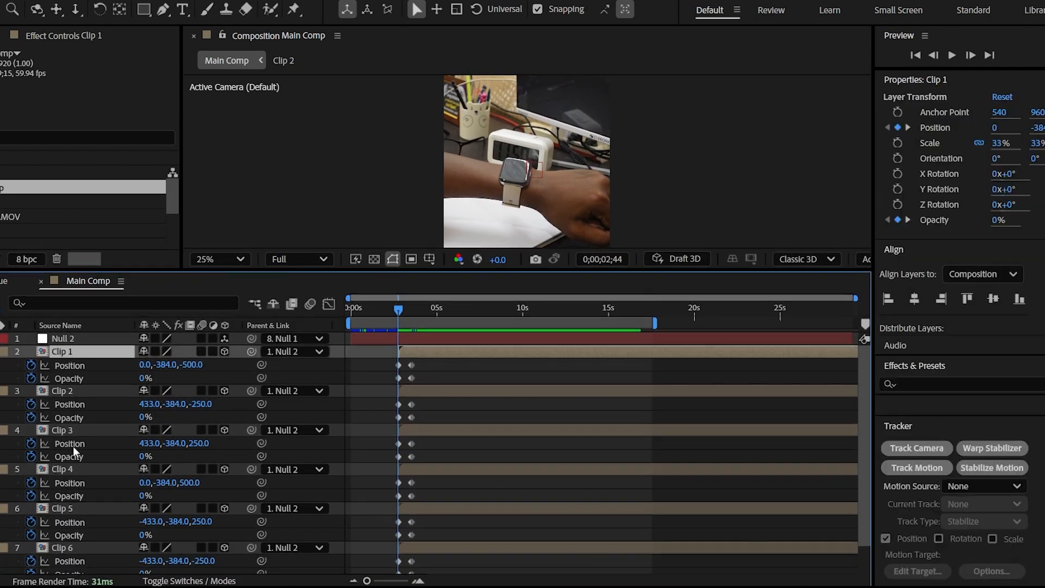
left_click(91, 554, "shift")
left_click_drag(163, 365, 434, 381)
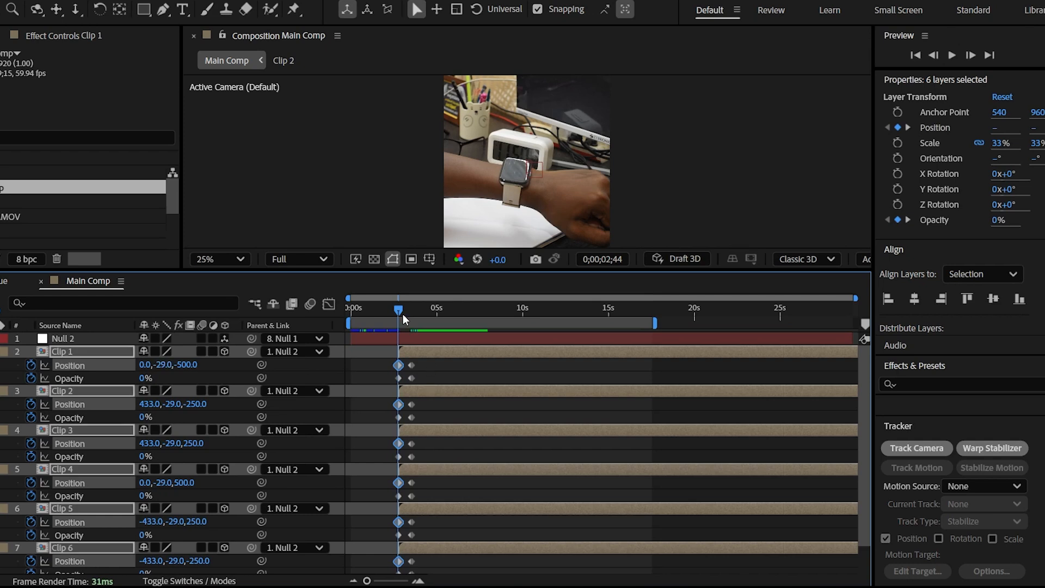
Add Position and Opacity keyframes to all clips shortly before 0;00;16;51, and set their Y position to -1419 at 0;00;16;51
left_click_drag(398, 315, 641, 333)
key("alt+shift+p")
key("alt+shift+t")
left_click_drag(155, 386, 81, 365)
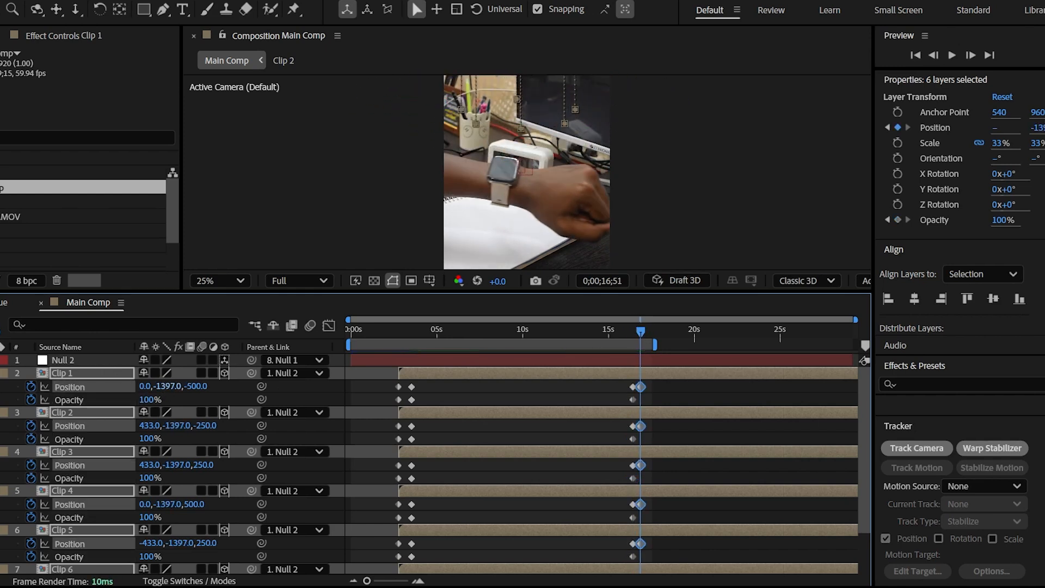
Set the opacity of all six clips to 0% at 0;00;16;51
left_click(151, 400)
type("0")
key("Return")
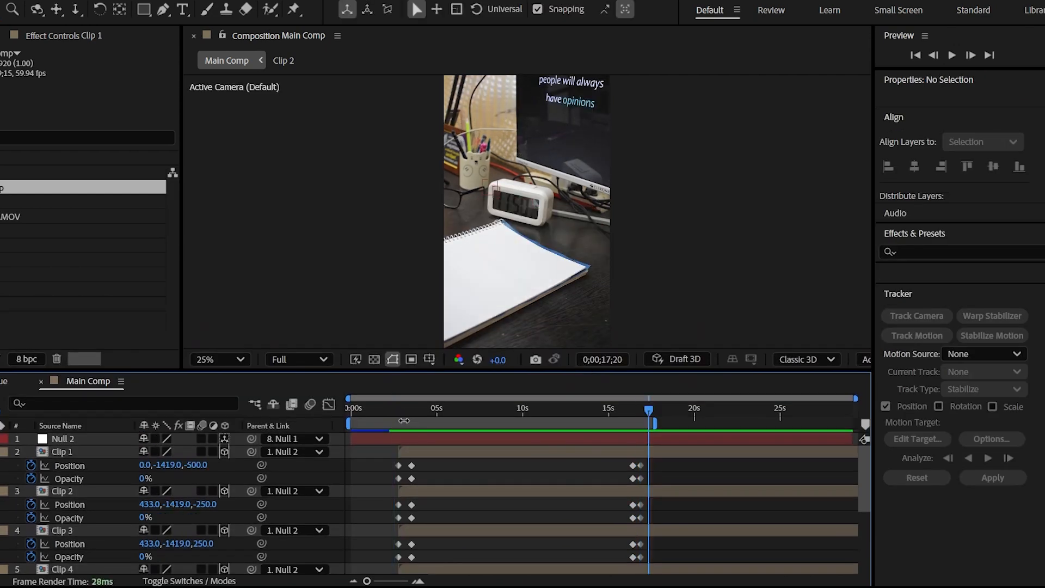
Apply Easy Ease to all Position and Opacity keyframes of the six clips
left_click_drag(383, 459, 676, 548)
key("F9")
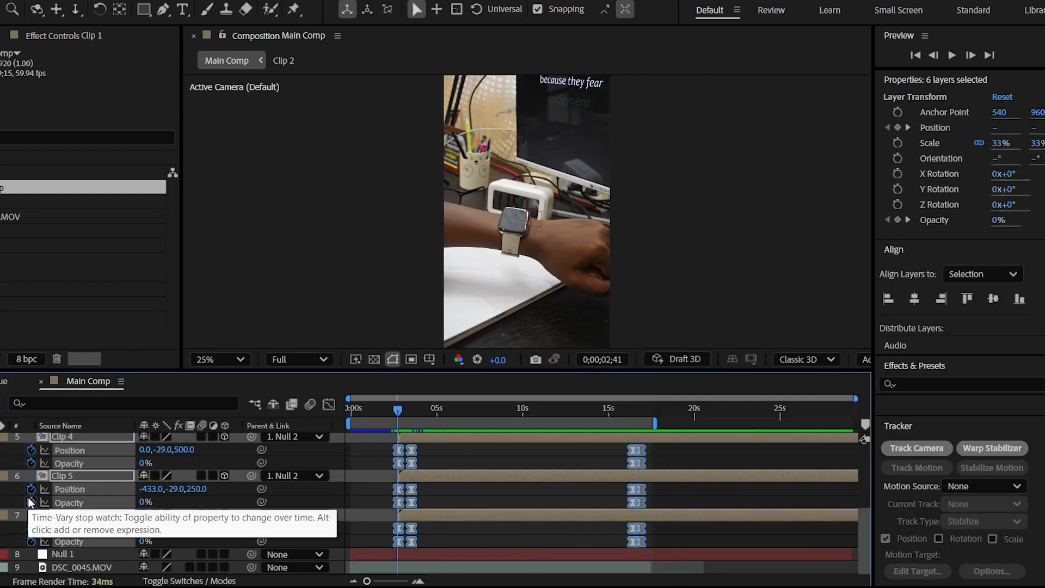
scroll(28, 498, "up", 5)
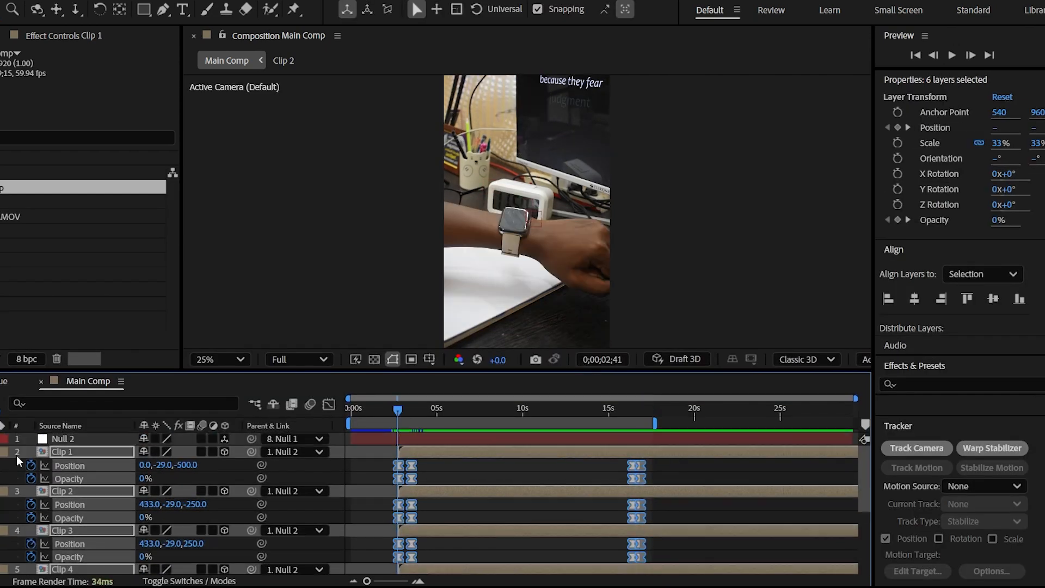
Collapse the clips' keyframes, stagger the starts of Clip 2 through Clip 6 progressively, and preview the end of the animation
key("u")
left_click(377, 461)
left_click_drag(411, 464, 413, 465)
left_click_drag(411, 478, 414, 478)
left_click_drag(414, 494, 414, 515)
left_click_drag(397, 410, 619, 417)
key("space")
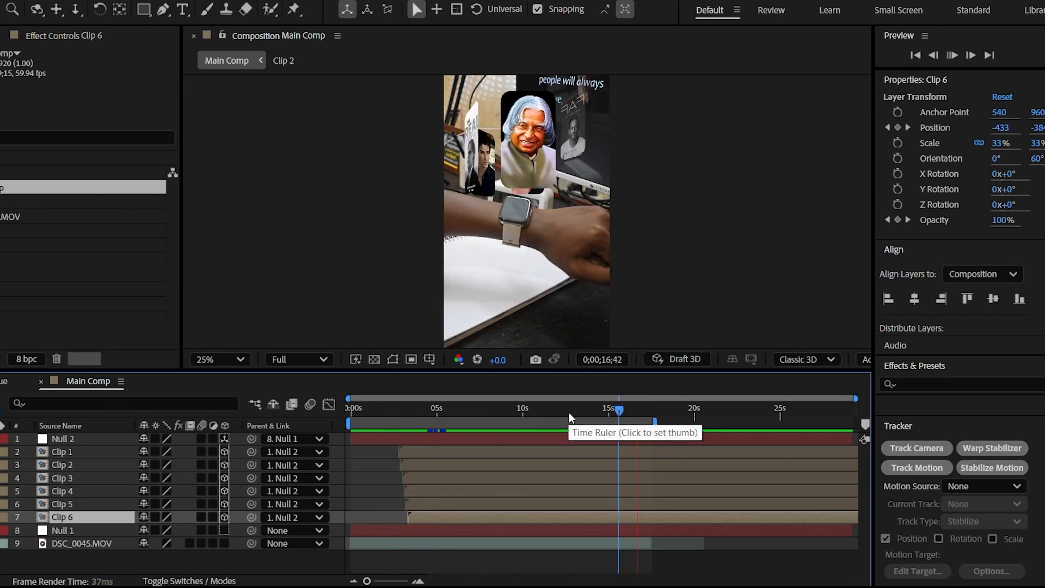
Move the exit Position and Opacity keyframes of all six clips slightly earlier, to around 16 seconds, and preview the exit
left_click(643, 411)
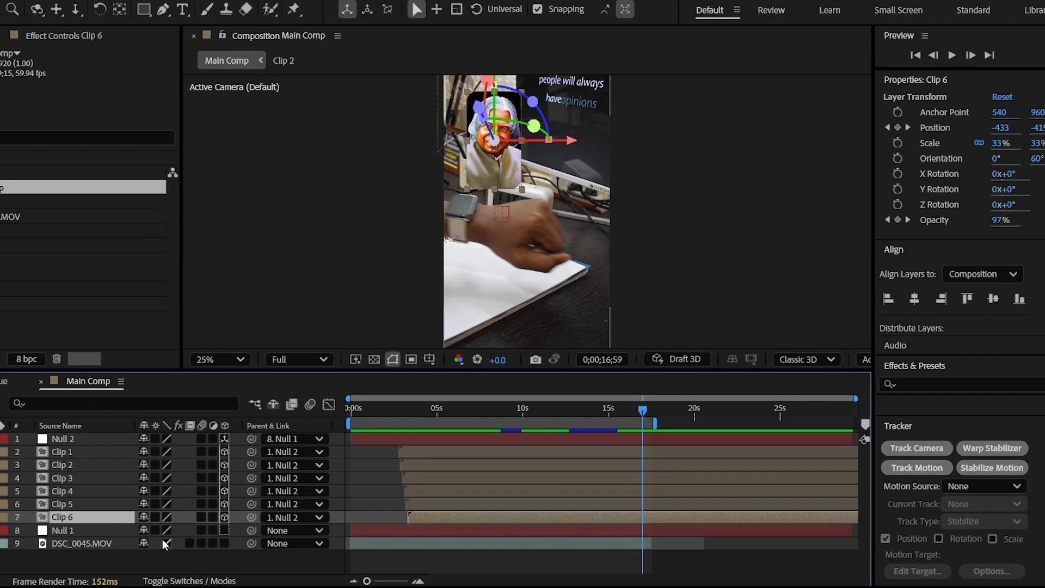
left_click(81, 451, "shift")
key("u")
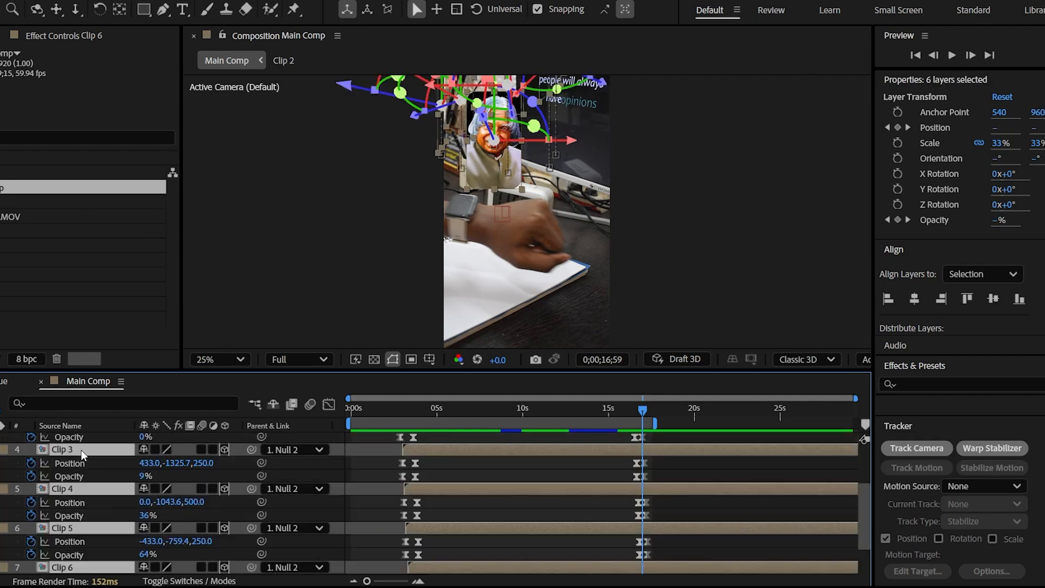
left_click_drag(626, 372, 653, 247)
left_click_drag(671, 333, 632, 550)
left_click(617, 280)
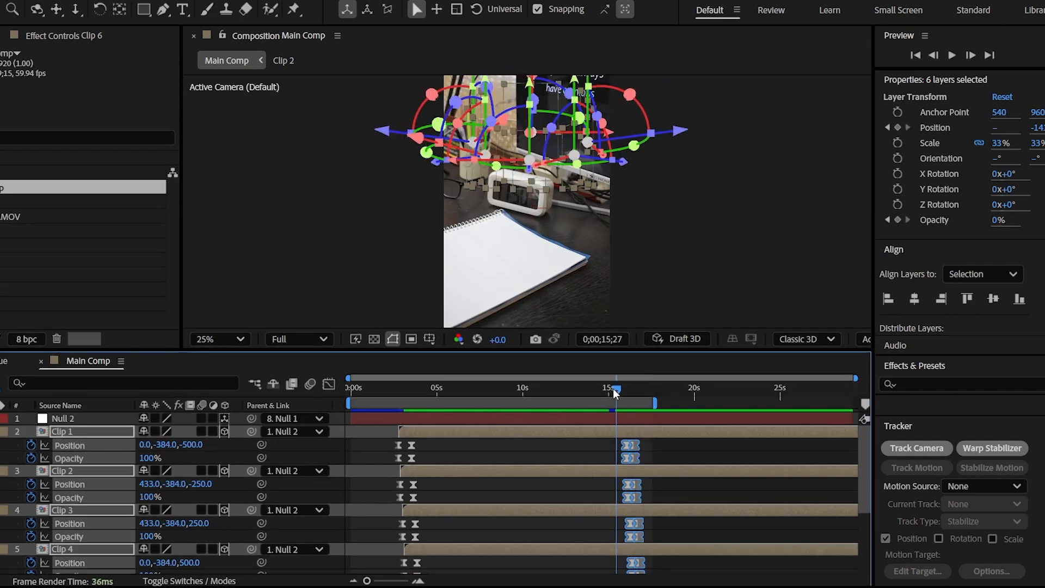
left_click_drag(614, 388, 610, 390)
key("space")
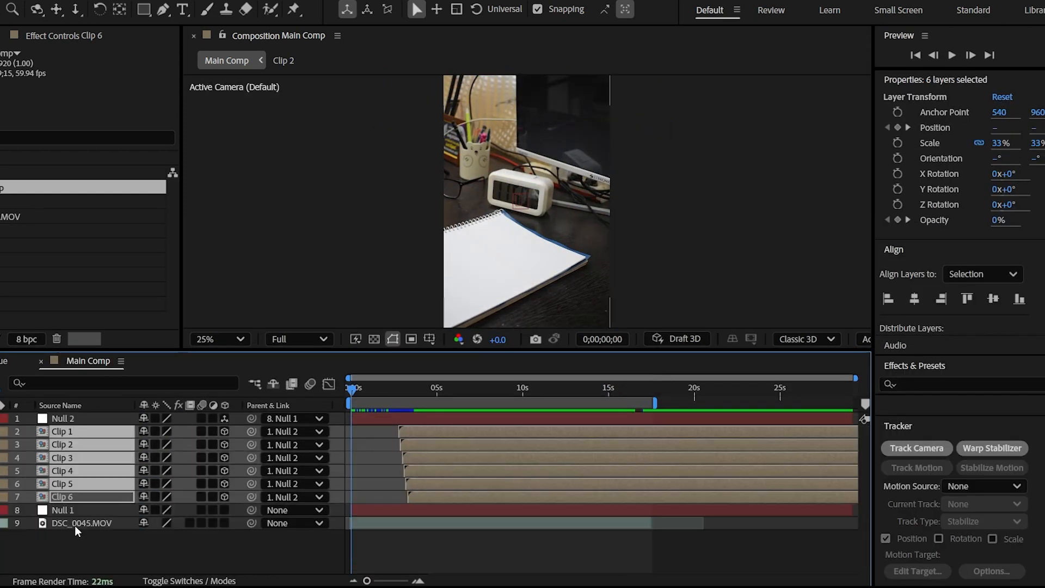
Create a text layer that starts at 0;00;03;59 and reads "A.P.J"
left_click_drag(420, 352, 420, 384)
right_click(107, 576)
mouse_move(163, 392)
left_click(327, 405)
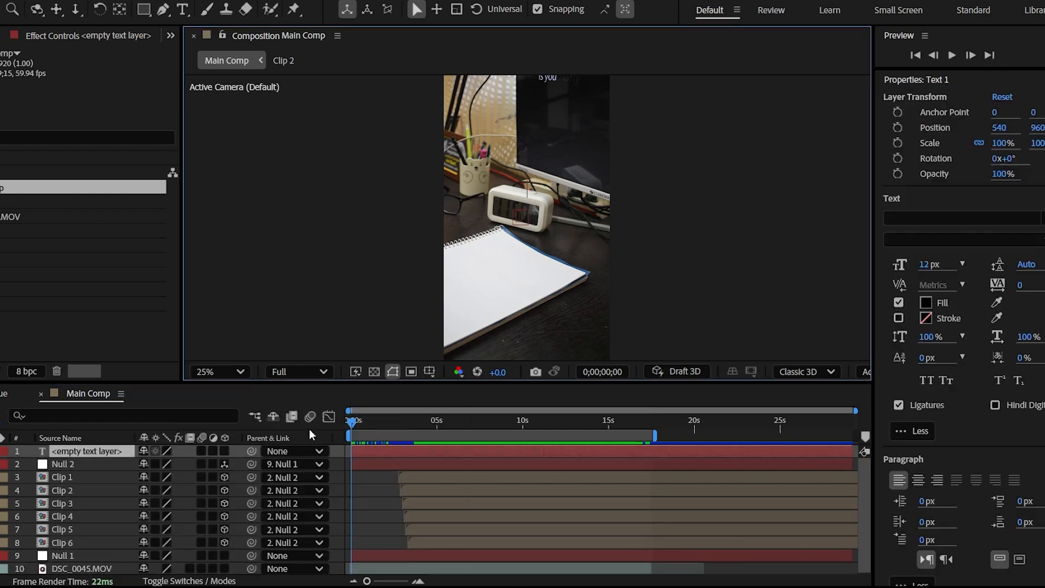
left_click(401, 423)
left_click_drag(401, 423, 420, 422)
key("[")
double_click(93, 450)
type("A.P.J")
Place the A.P.J title above the front image at about 552, 376, make it a 3D layer and parent it to Null 2
left_click(67, 451)
key("v")
key("Up")
key("Up")
key("Up")
key("Up")
key("Up")
key("Up")
key("Up")
key("Up")
key("Up")
key("Up")
key("Up")
key("Up")
key("Up")
key("Up")
key("Up")
key("Up")
key("Up")
key("Up")
key("Up")
key("Up")
key("Right")
key("Right")
key("Right")
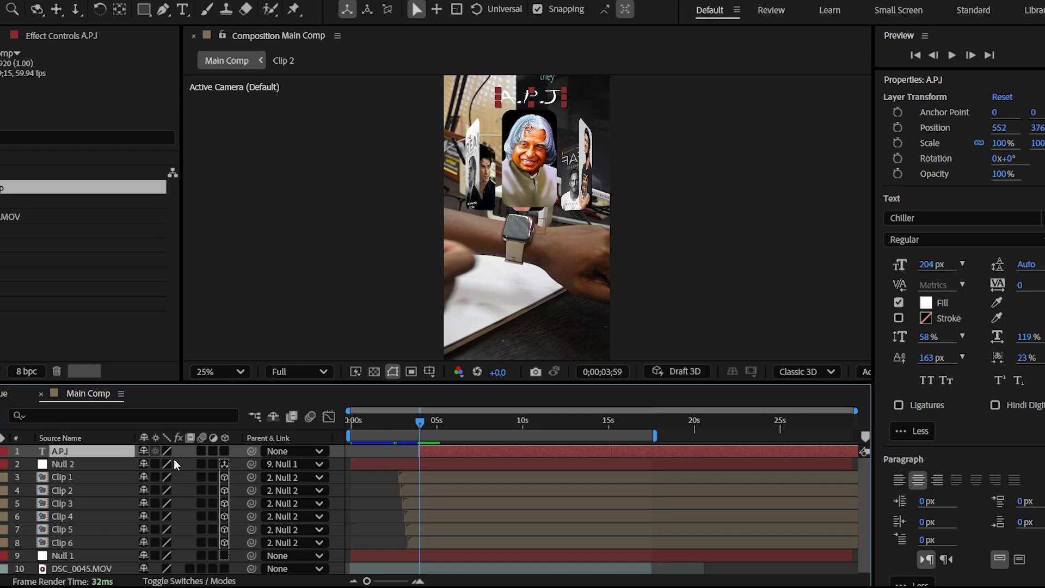
left_click(225, 451)
left_click_drag(251, 451, 103, 468)
Keyframe Null 2's Y Rotation at 177° at 0;00;00;00 and 300° at about 3 seconds, and preview the spin
left_click(70, 460)
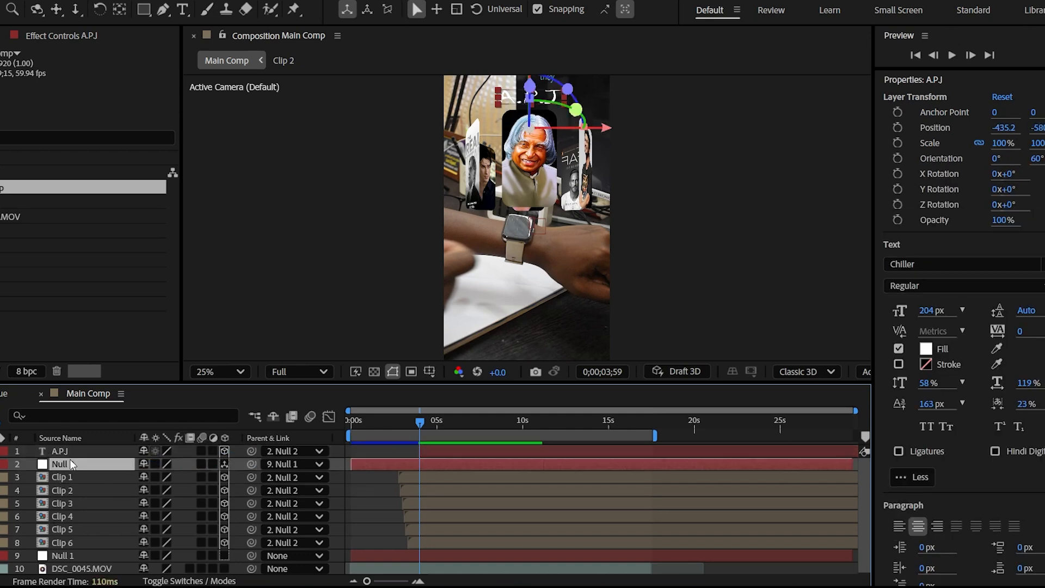
key("r")
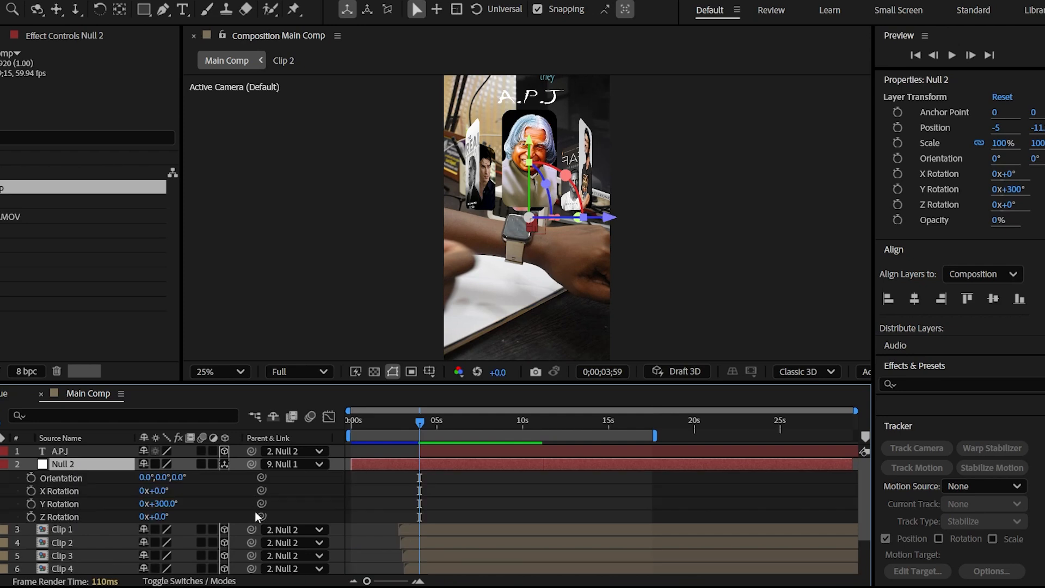
left_click(31, 504)
left_click_drag(419, 504, 402, 503)
left_click_drag(392, 416, 333, 416)
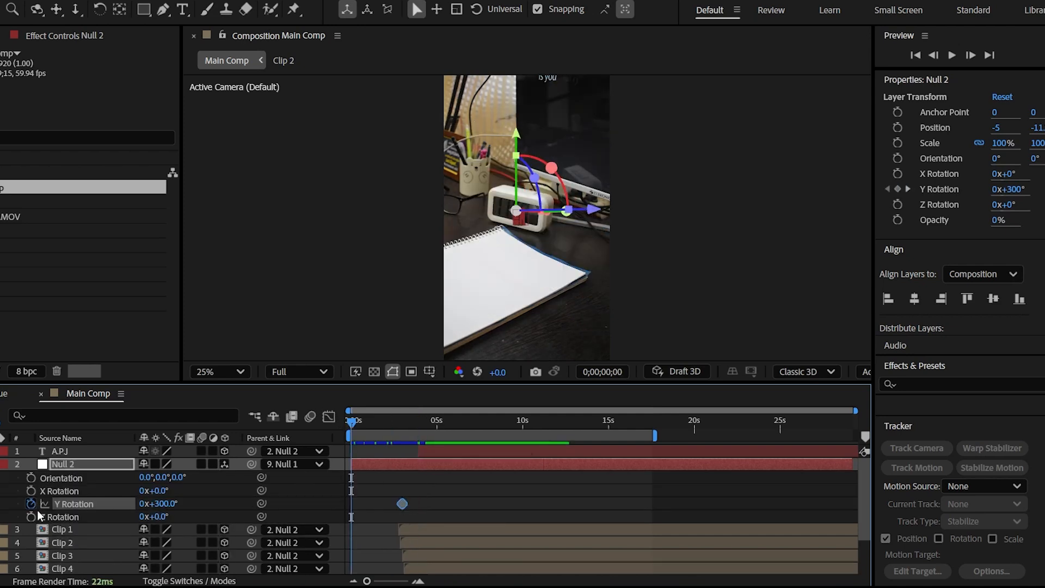
left_click_drag(170, 504, 157, 504)
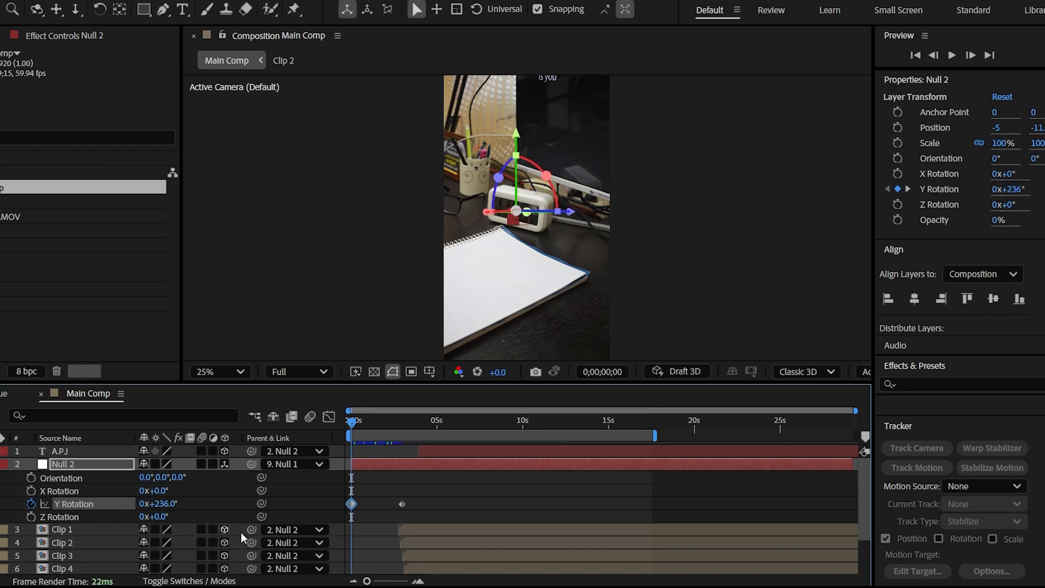
key("space")
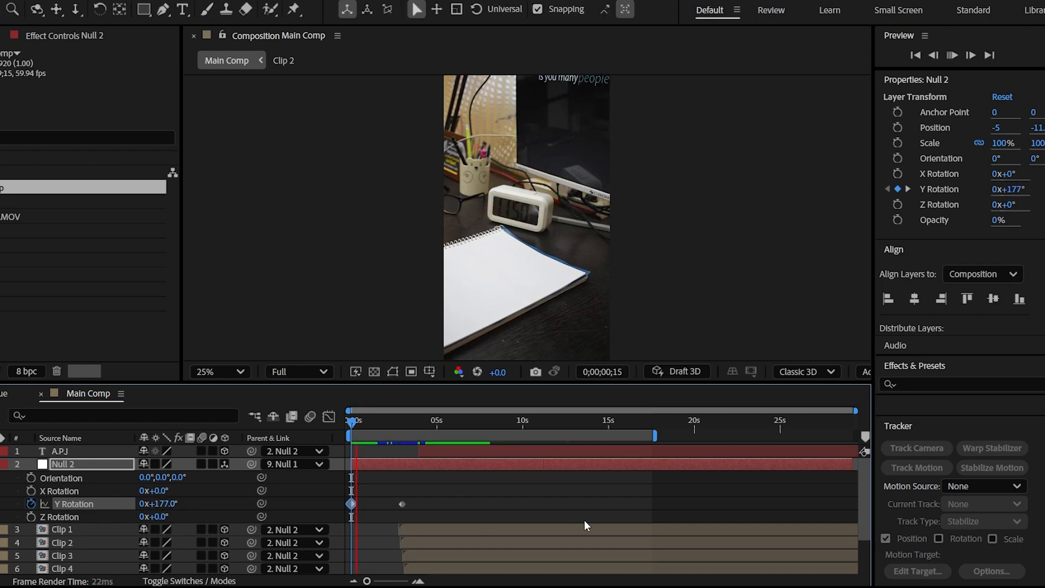
key("space")
Move Null 2's two Y Rotation keyframes to about 2.5 and 4 seconds and preview the carousel's entrance spin
left_click(403, 423)
left_click_drag(403, 504, 422, 504)
left_click_drag(352, 504, 394, 504)
left_click(376, 421)
key("space")
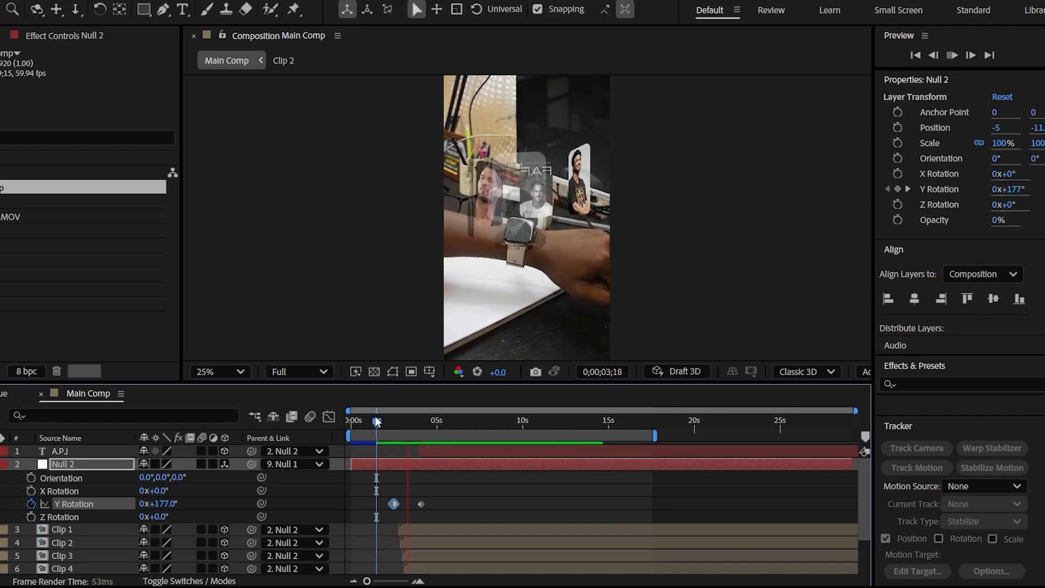
key("space")
Fine-tune the end of Null 2's entrance spin to about 4.4 seconds and apply Easy Ease to both Y Rotation keyframes
left_click_drag(421, 505, 417, 505)
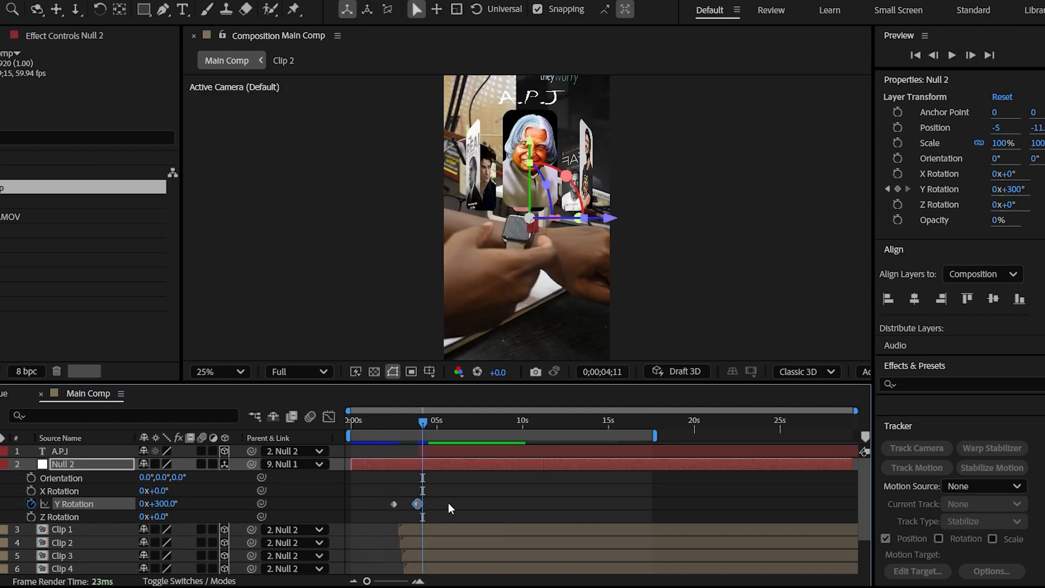
left_click(391, 421)
key("space")
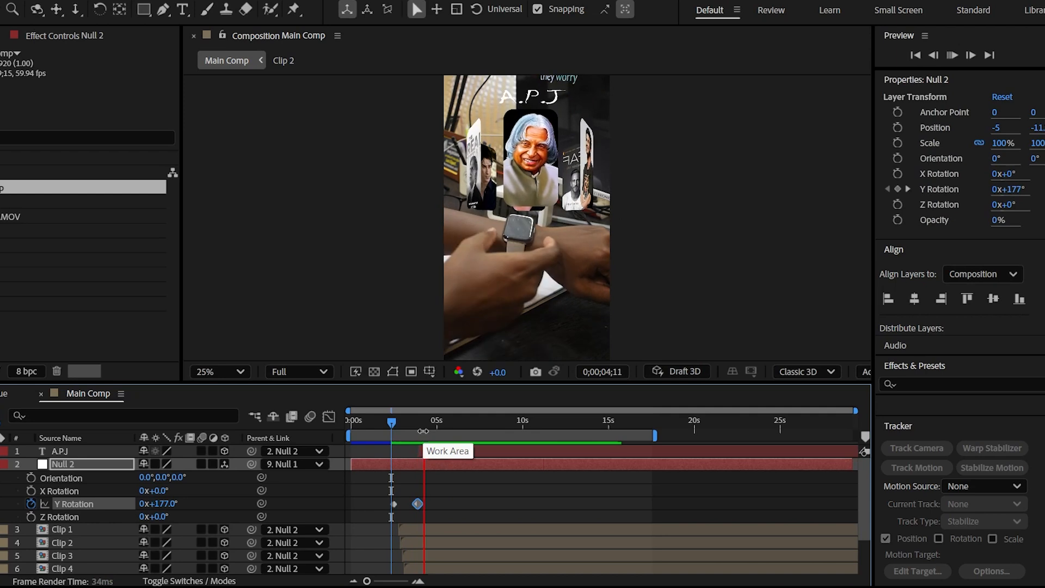
key("space")
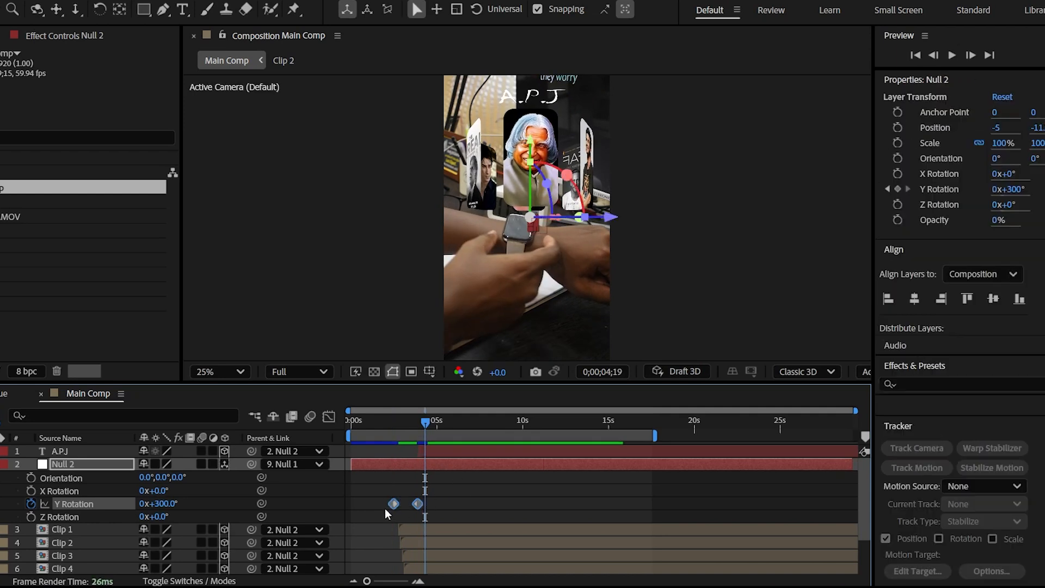
key("F9")
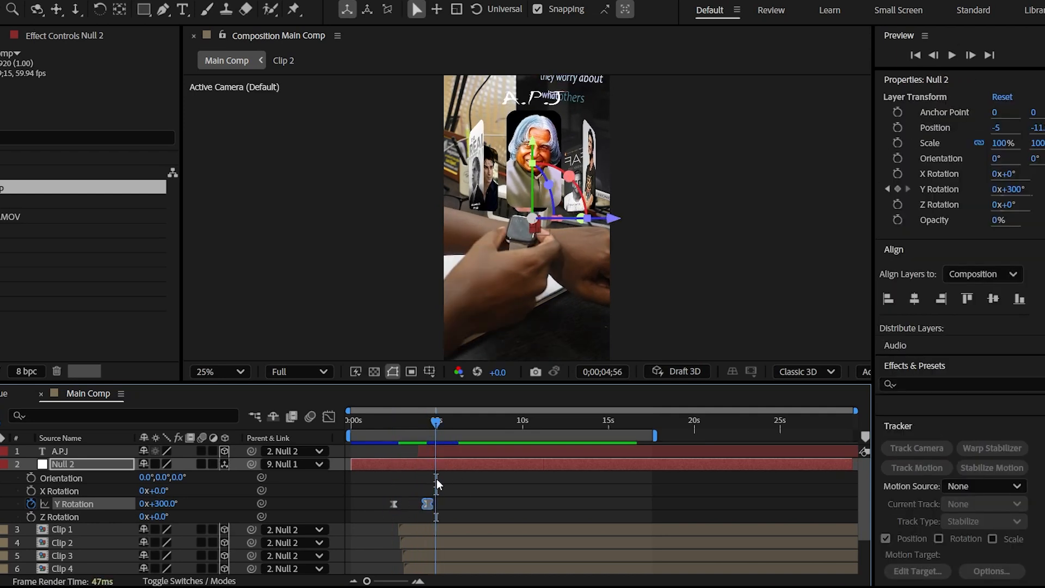
Shift the A.P.J title's start to the end of the entrance spin at about 4.4 seconds and preview it
left_click(427, 450)
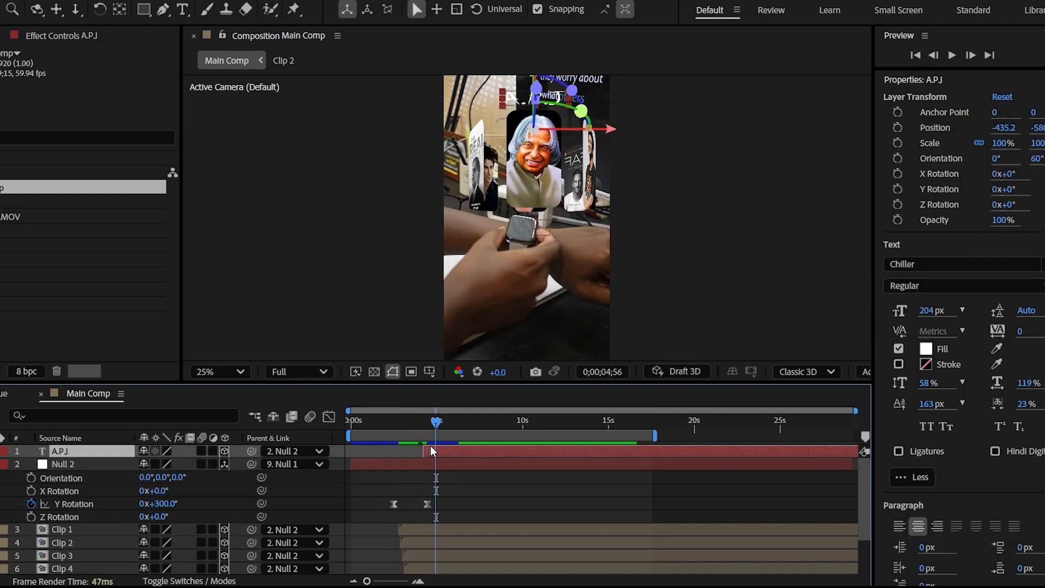
left_click_drag(433, 422, 443, 421)
key("space")
key("space")
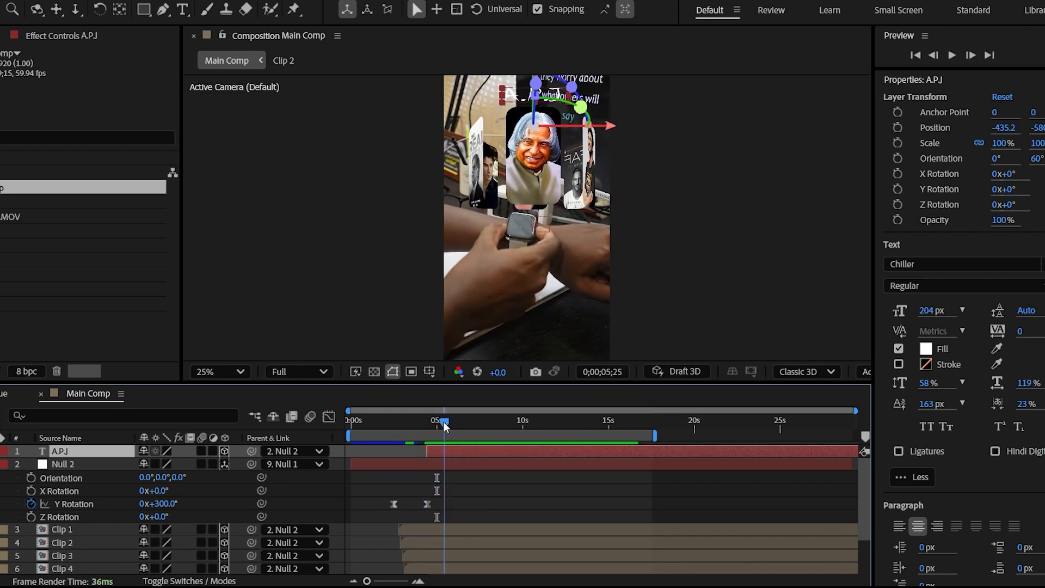
Add a hold keyframe to Null 2's Y Rotation at 0;00;05;25, set it to 358° at 0;00;05;49, and preview the turn
left_click(1, 504)
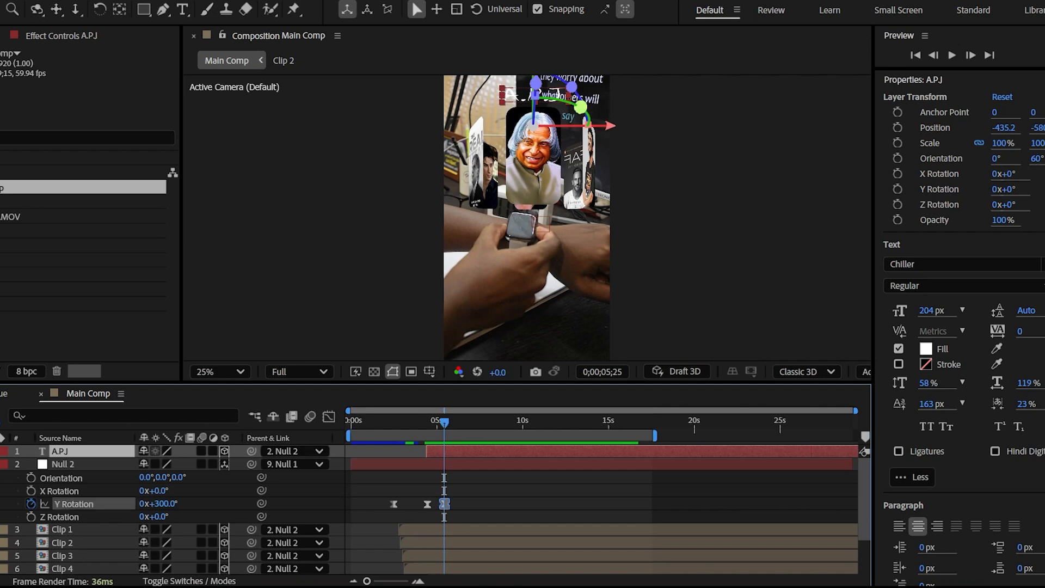
left_click_drag(445, 419, 452, 421)
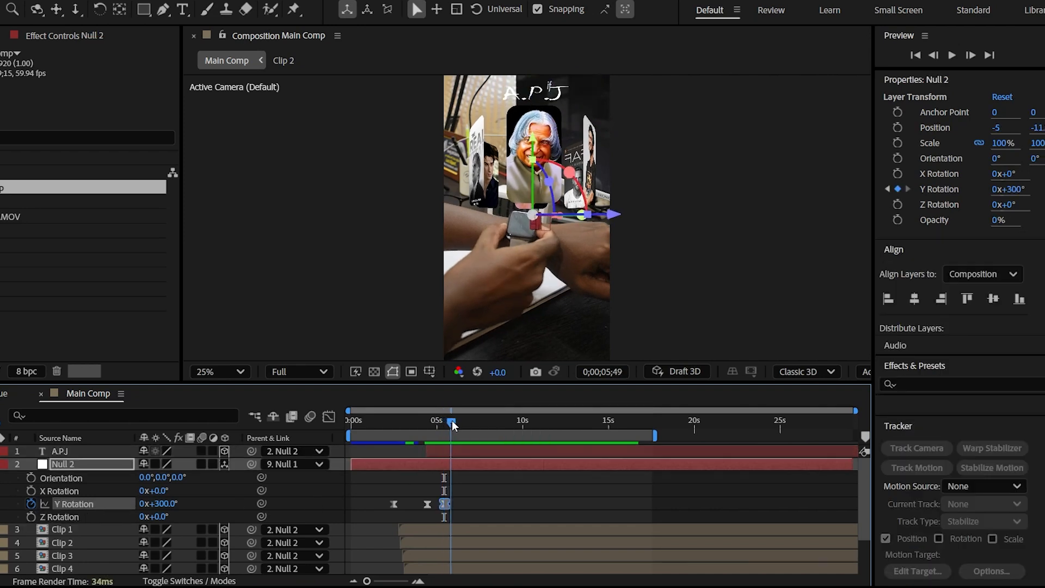
left_click_drag(164, 504, 211, 504)
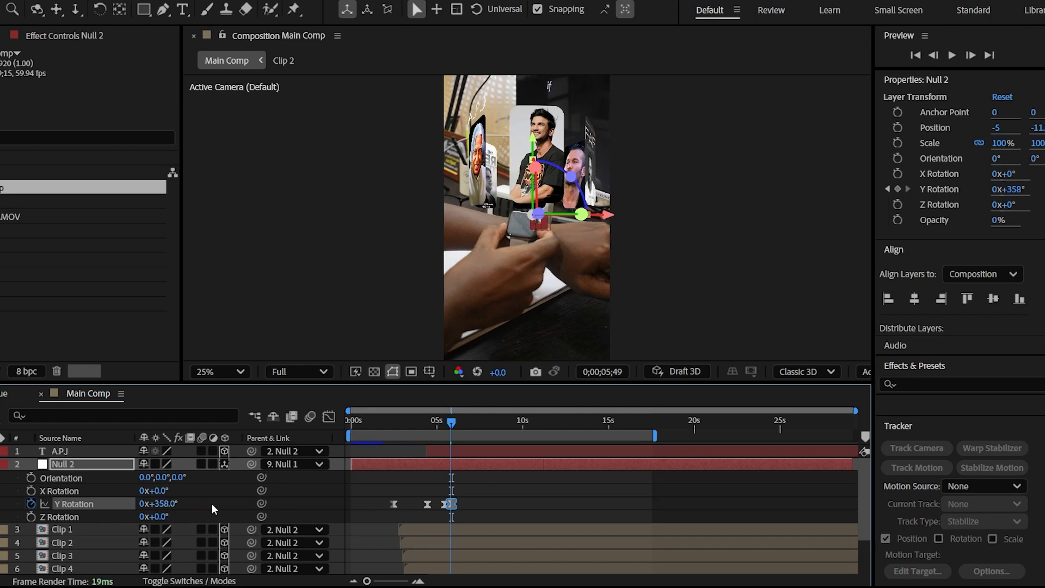
left_click_drag(451, 418, 442, 422)
key("space")
key("space")
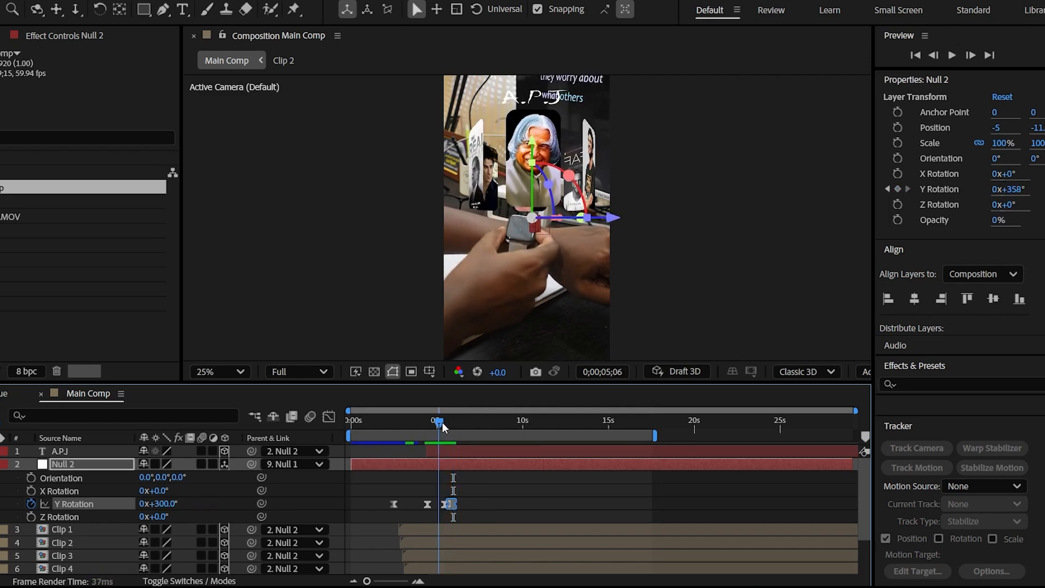
key("space")
key("space")
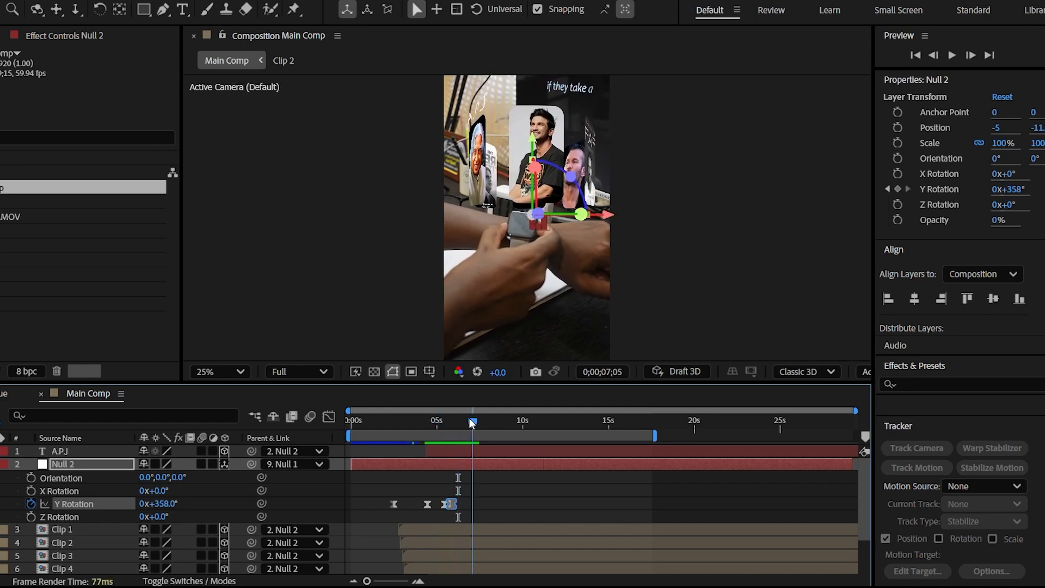
Hold Null 2's Y Rotation just before 7 seconds, set it to 1x+61° at 0;00;07;04, and refine the timing of this keyframe pair
left_click_drag(367, 582, 399, 582)
mouse_move(603, 422)
left_mouse_down()
mouse_move(616, 422)
mouse_move(587, 413)
mouse_move(606, 423)
left_mouse_up()
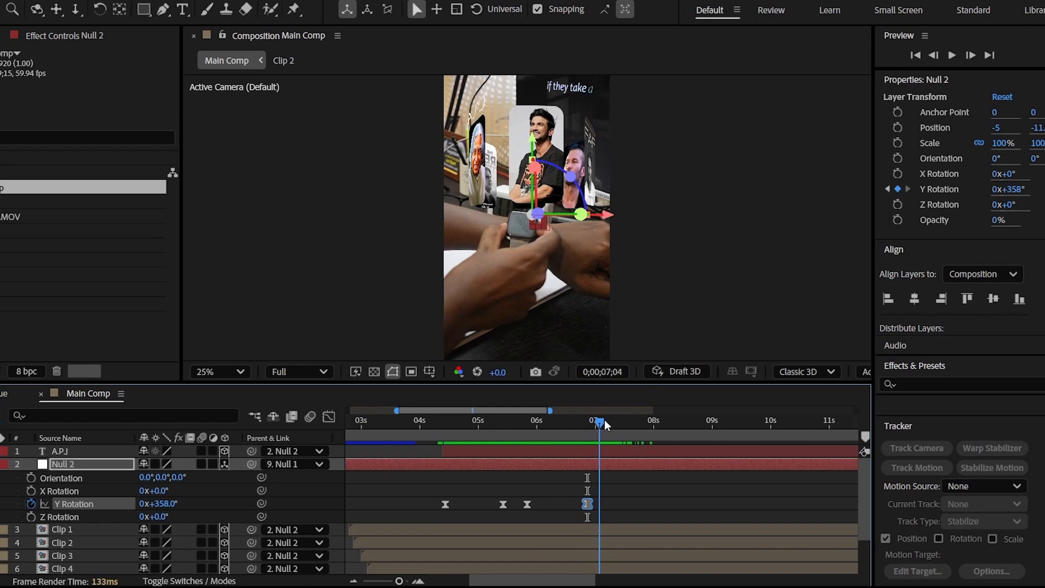
left_click_drag(171, 509, 196, 505)
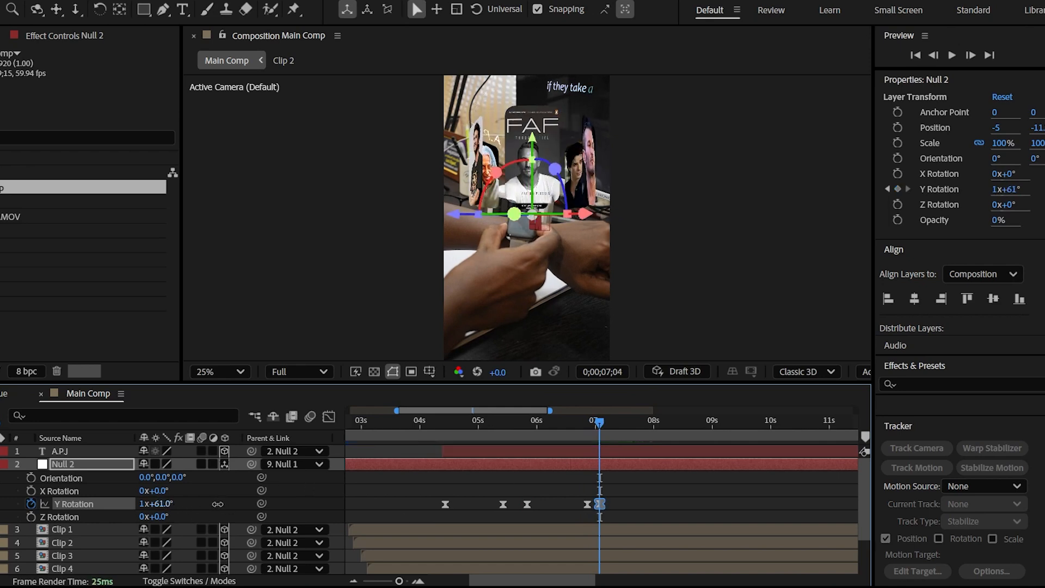
left_click_drag(599, 421, 581, 420)
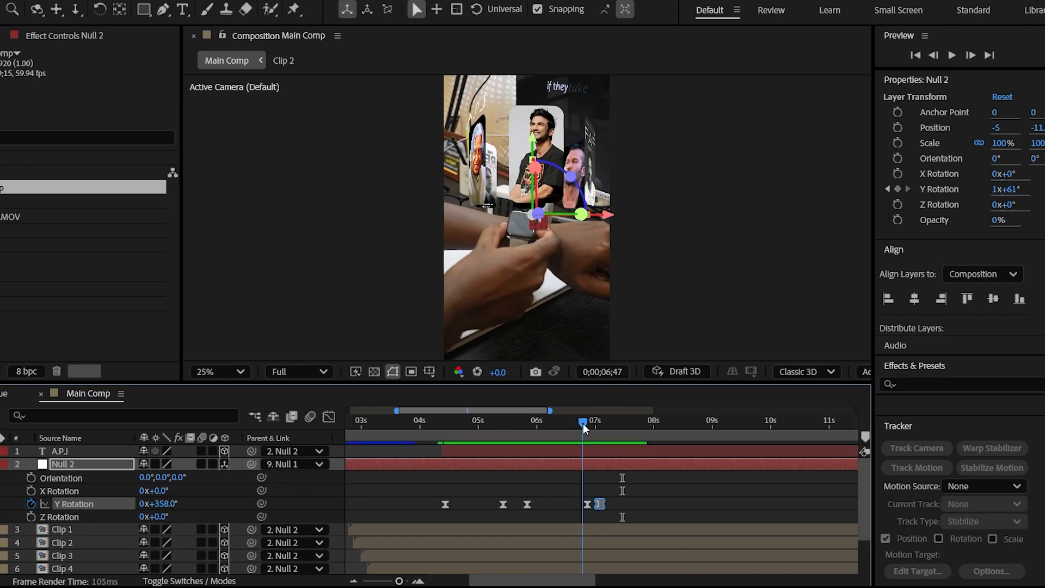
key("space")
left_click_drag(581, 496, 607, 508)
left_click_drag(599, 504, 602, 504)
Add pairs of hold and turn keyframes to Null 2's Y Rotation near 8.5 and 10 seconds, bringing a new image forward each time
left_click_drag(624, 425, 674, 422)
left_click(898, 189)
left_click_drag(674, 423, 766, 424)
left_click(898, 189)
left_click_drag(767, 423, 775, 425)
left_click_drag(158, 504, 189, 505)
left_click_drag(773, 423, 764, 422)
key("space")
key("space")
left_click_drag(774, 505, 780, 505)
Add another hold and turn keyframe pair to Null 2's Y Rotation near 12 seconds and preview the turn
key("space")
scroll(765, 452, "right", 3)
left_click_drag(682, 422, 752, 423)
left_click(898, 189)
left_click_drag(751, 423, 763, 422)
left_click_drag(162, 505, 214, 504)
left_click_drag(763, 422, 739, 420)
Add the last hold and turn keyframe pair to Null 2's Y Rotation near 13.5 seconds and preview the whole animation from the start
key("space")
key("space")
scroll(737, 436, "right", 3)
left_click_drag(590, 422, 648, 423)
left_click(897, 189)
left_click_drag(166, 504, 222, 503)
left_click_drag(648, 422, 624, 422)
key("space")
key("space")
left_click_drag(399, 581, 388, 581)
left_click_drag(603, 422, 315, 436)
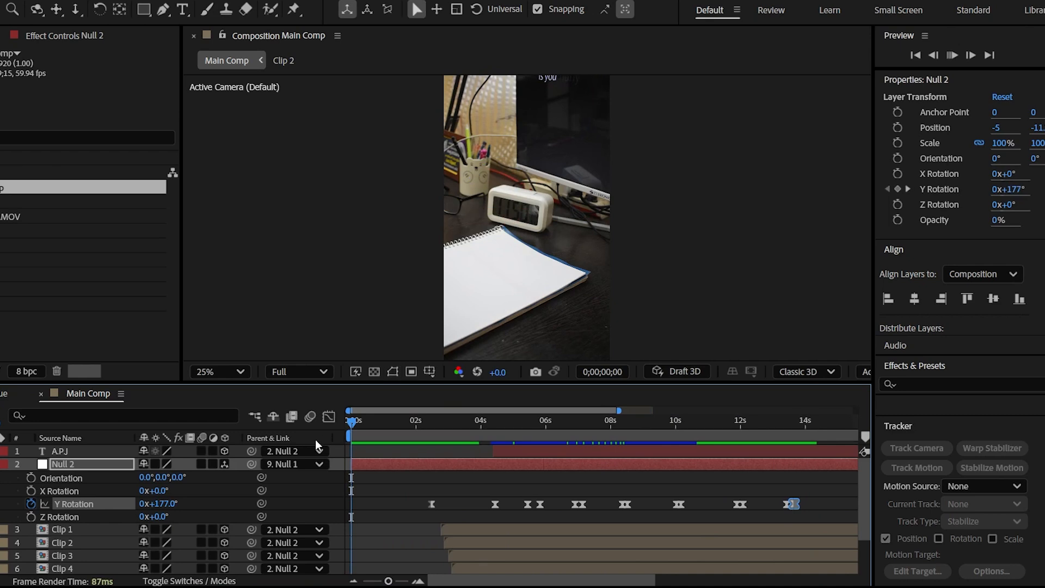
key("space")
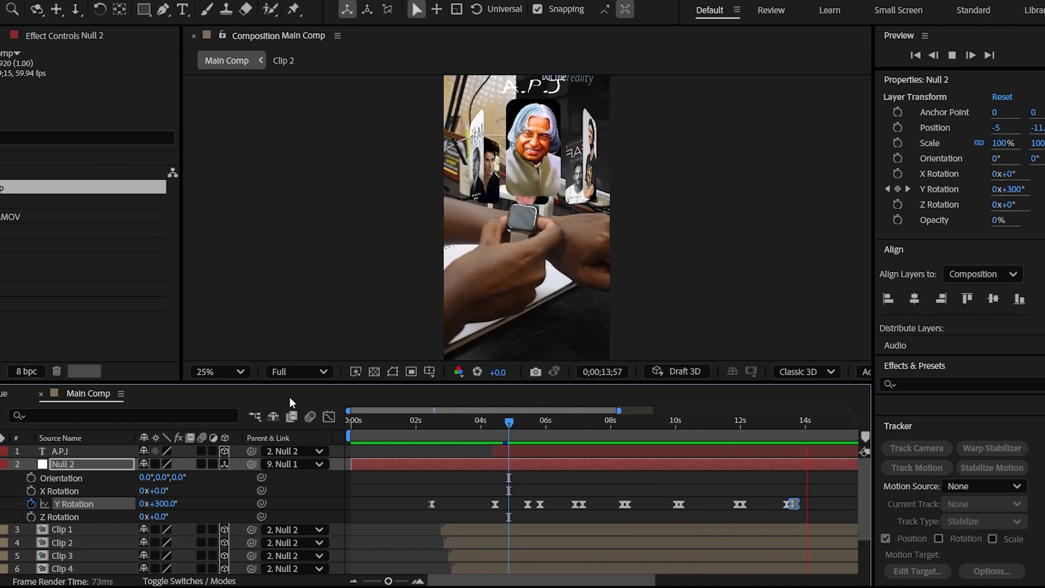
Duplicate the A.P.J title layer and change the copy's text to "SUSHANT"
left_click_drag(443, 420, 497, 422)
key("r")
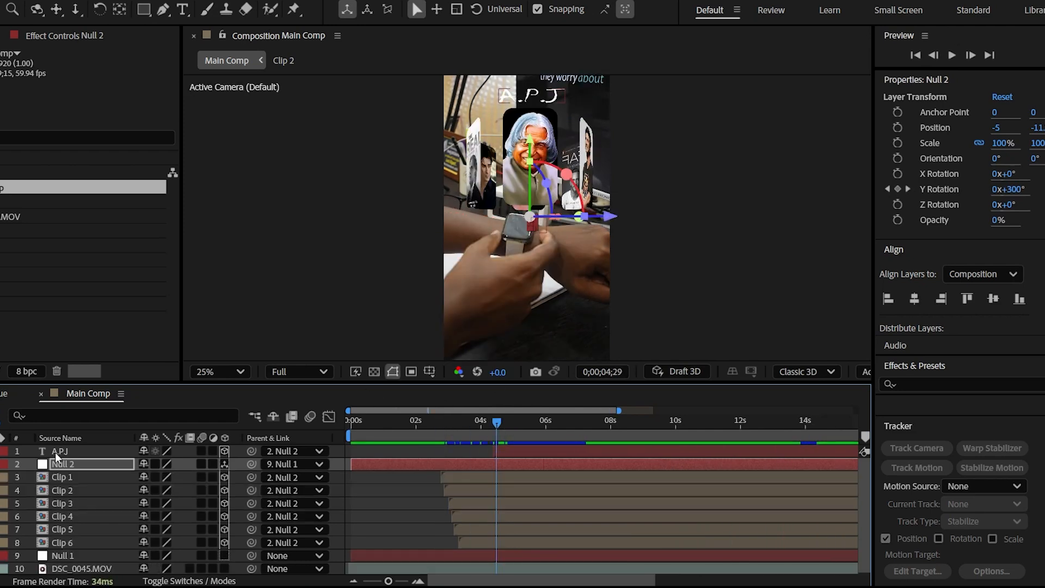
left_click(57, 453)
key("i")
key("ctrl+d")
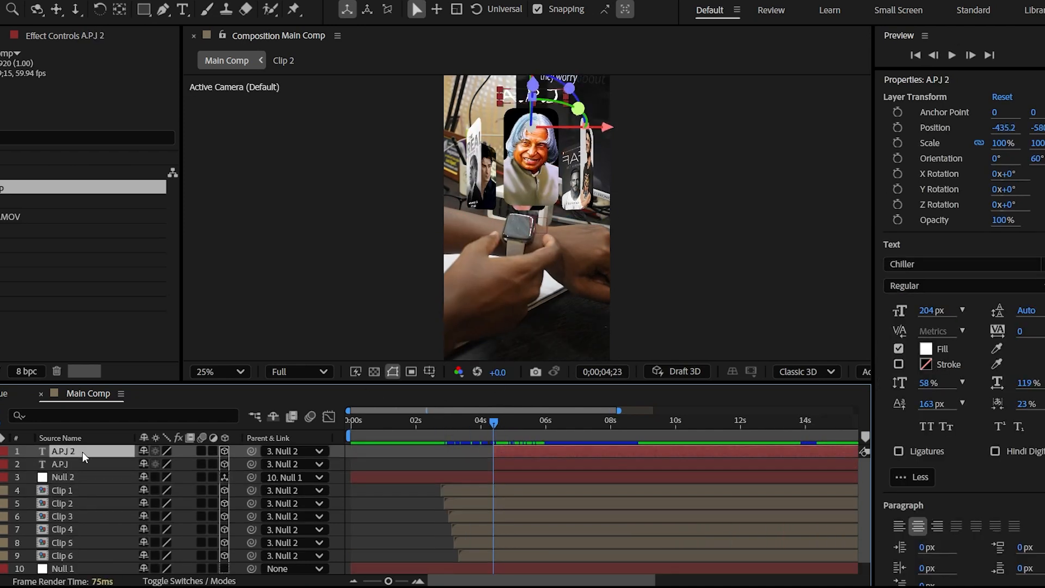
type("S")
key("Return")
type("USHANT")
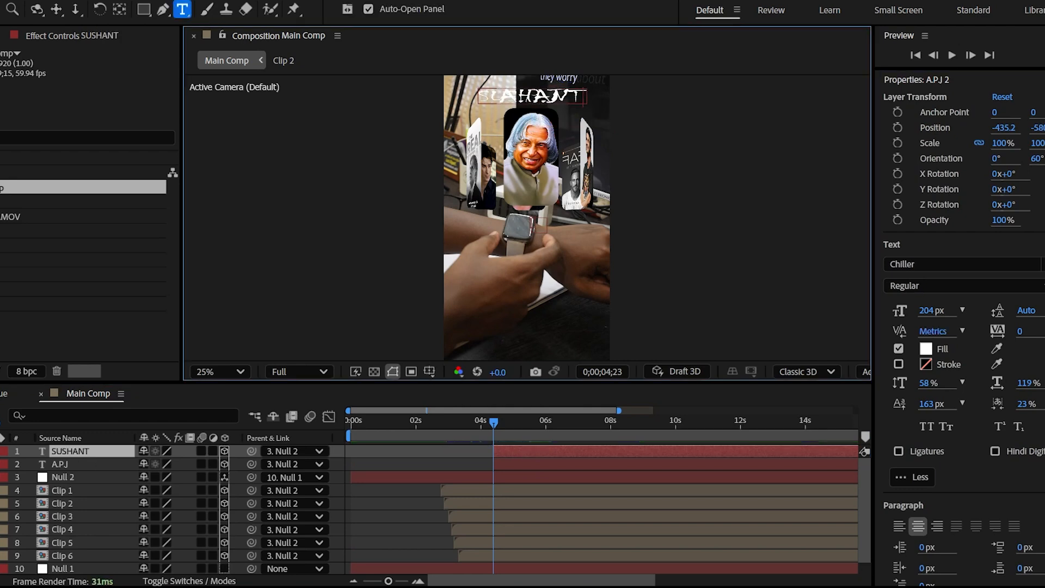
Set the SUSHANT title's parent to None and move the layer's start to 0;00;05;51, when the second image faces front
left_click(281, 451)
left_click(320, 252)
key("Caps_Lock")
key("Caps_Lock")
left_click_drag(504, 451, 542, 423)
left_click_drag(529, 450, 551, 449)
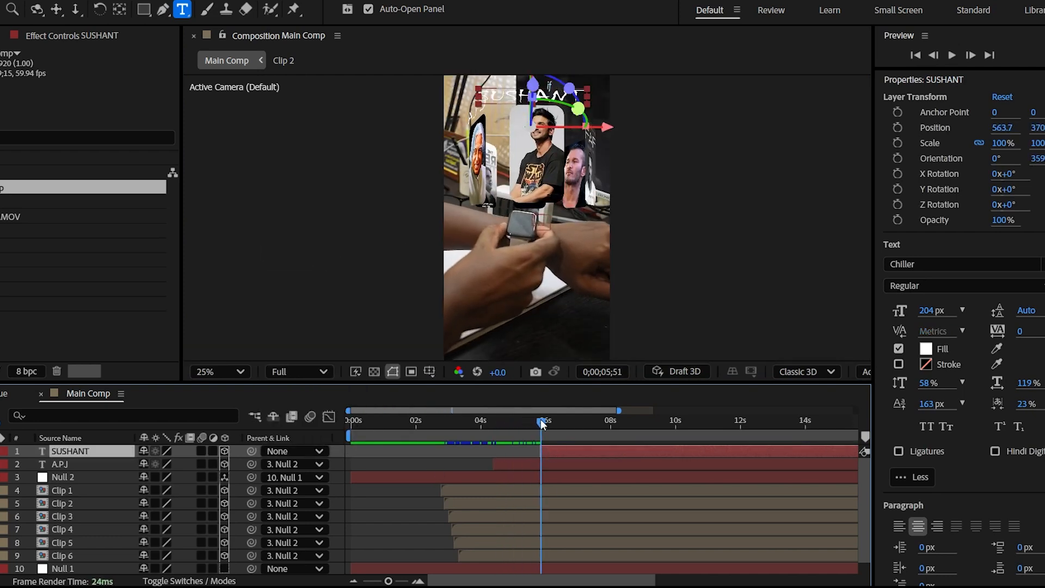
Set the font size of both the A.P.J and SUSHANT titles to 185 px
double_click(93, 469)
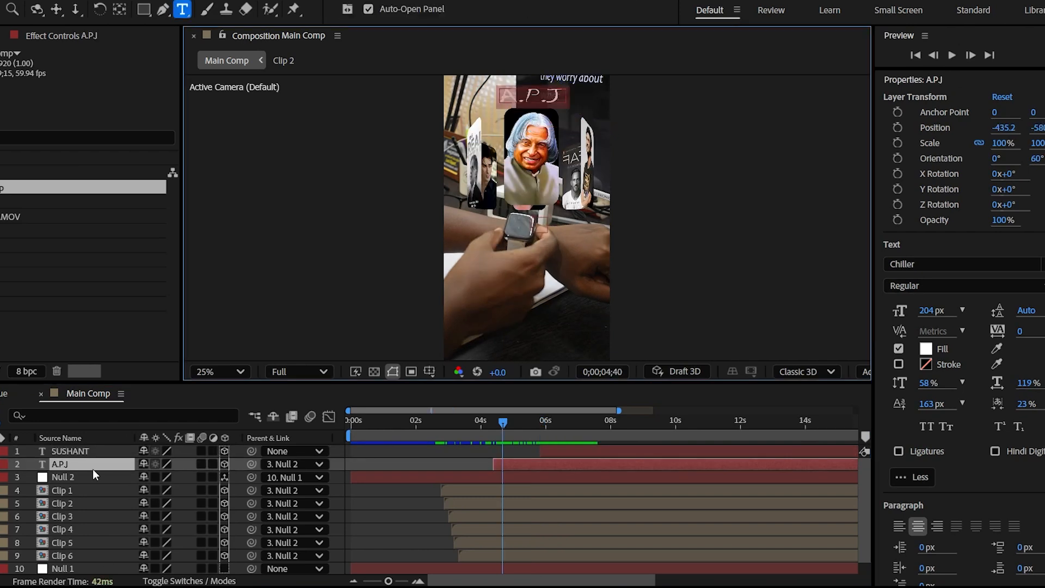
left_click_drag(934, 311, 917, 311)
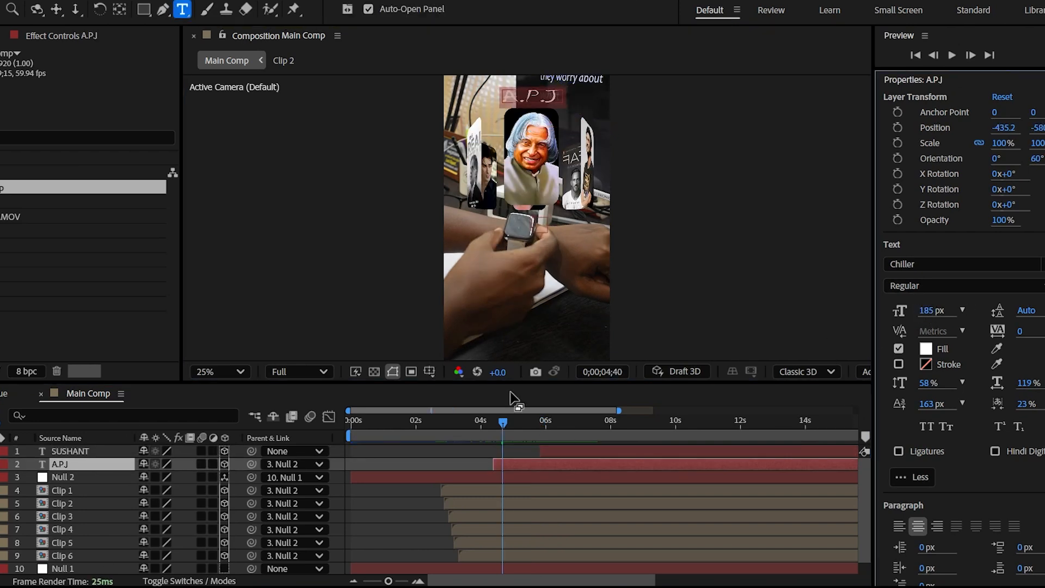
left_click(566, 451)
left_click_drag(527, 421, 546, 421)
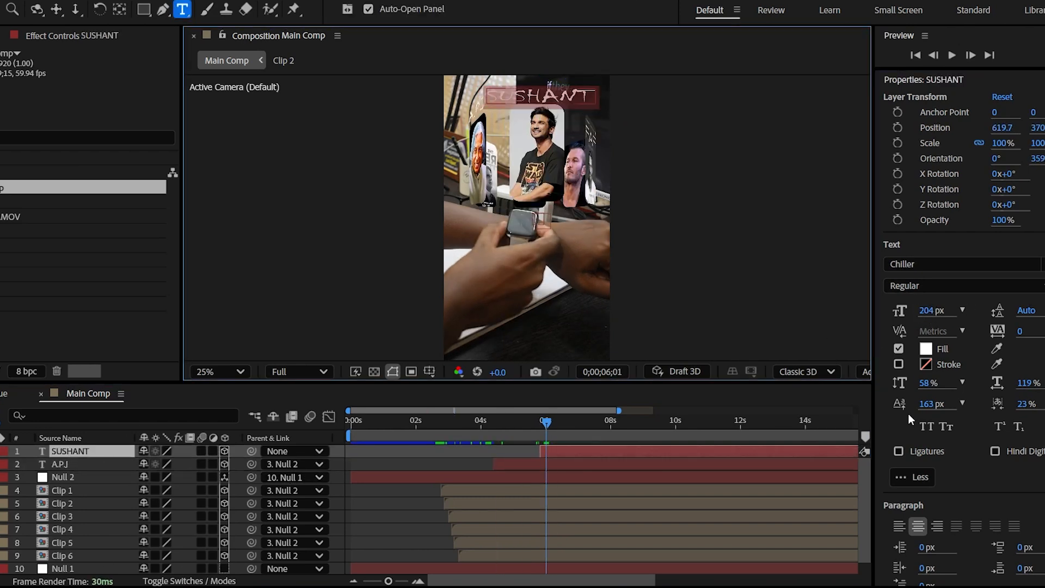
left_click_drag(930, 311, 918, 318)
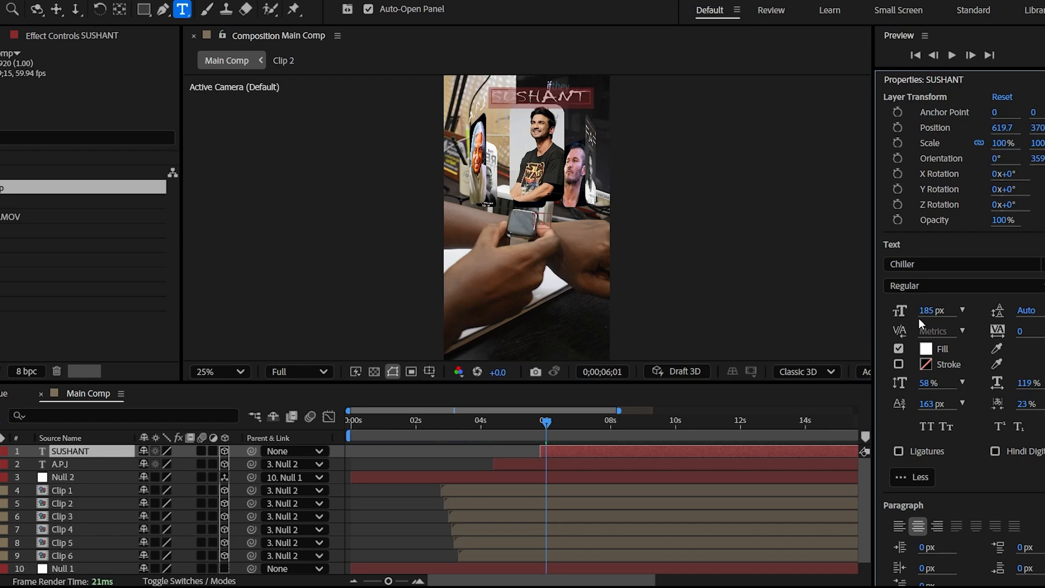
Duplicate the SUSHANT title, change the copy's text to "FAF" and move its start to 0;00;07;05, when the third image faces front
left_click(88, 452)
key("ctrl+d")
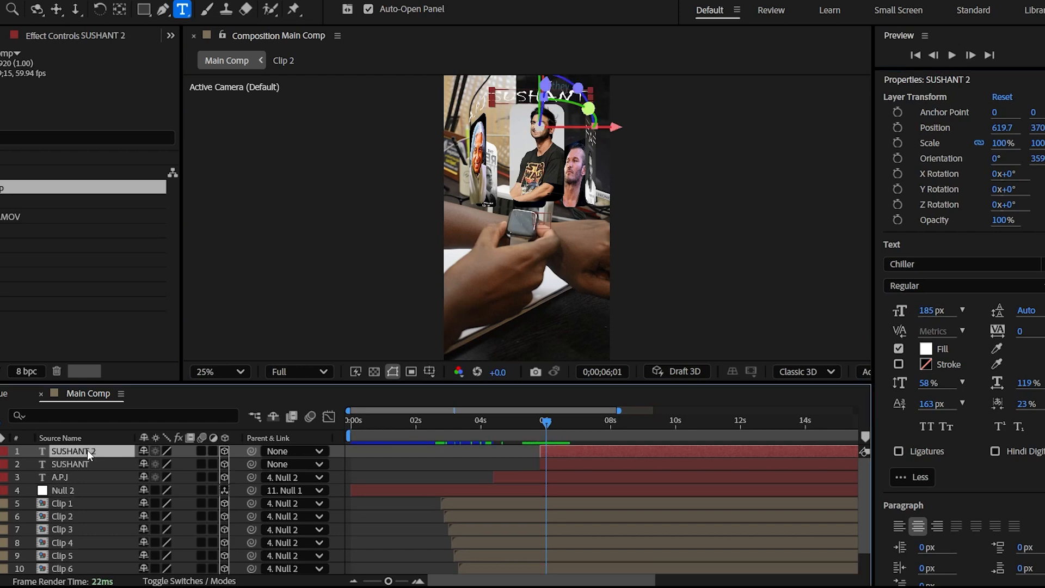
key("Return")
type("FAF")
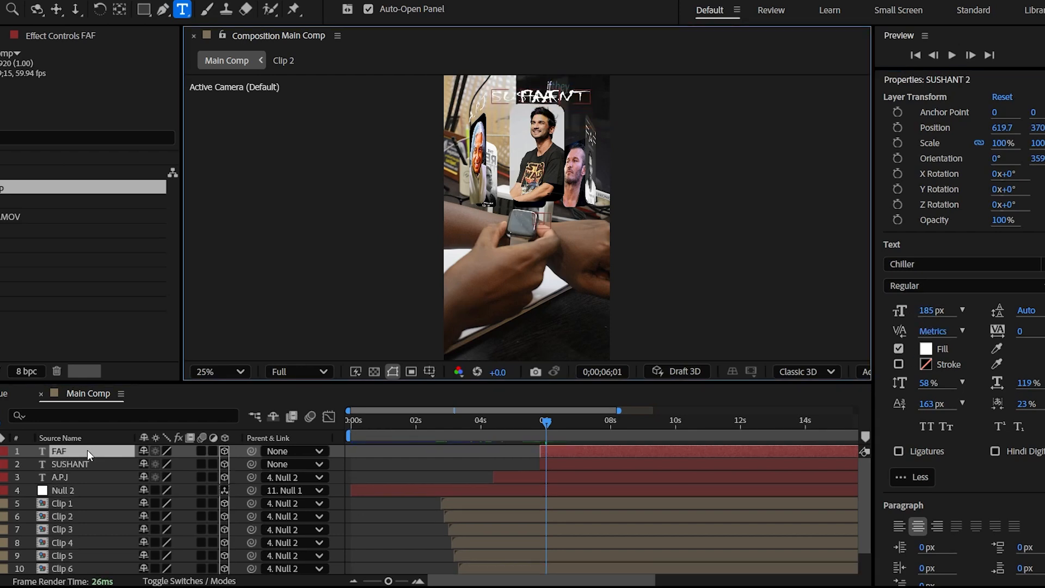
left_click_drag(557, 453, 592, 455)
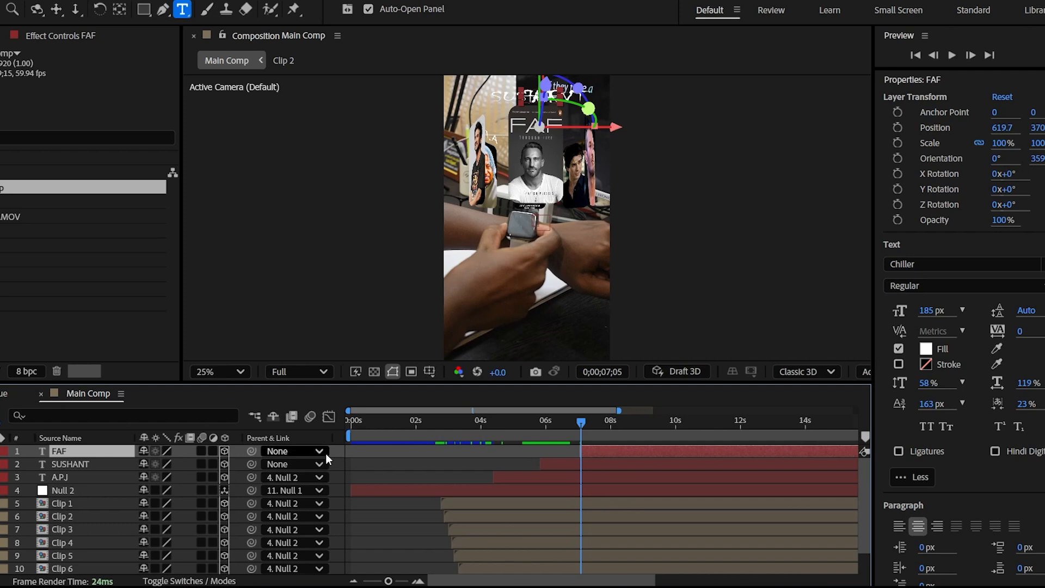
Parent the SUSHANT title to Null 2 at 0;00;05;57, while its image faces front
left_click(545, 423)
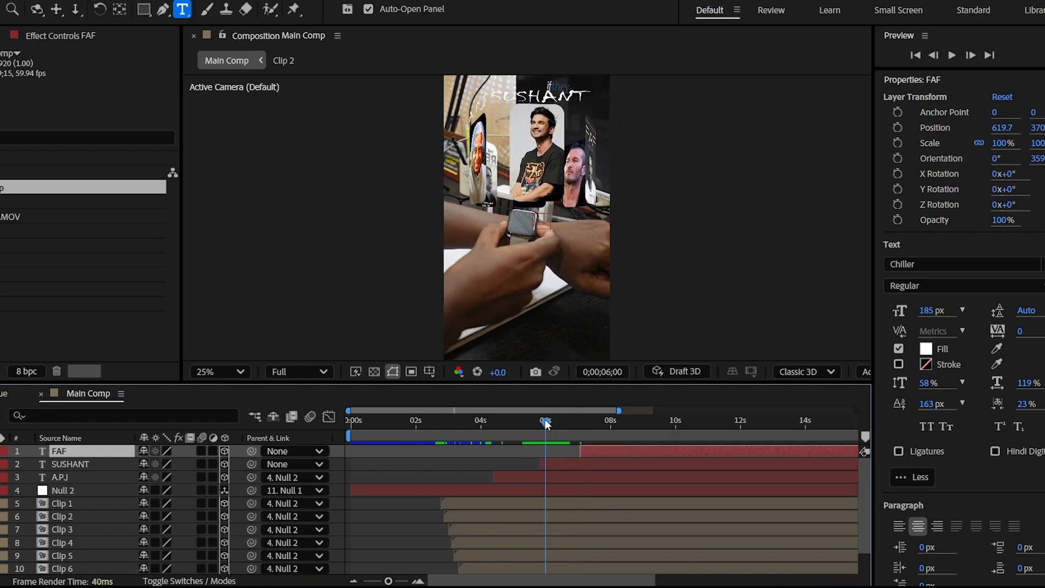
left_click(558, 465)
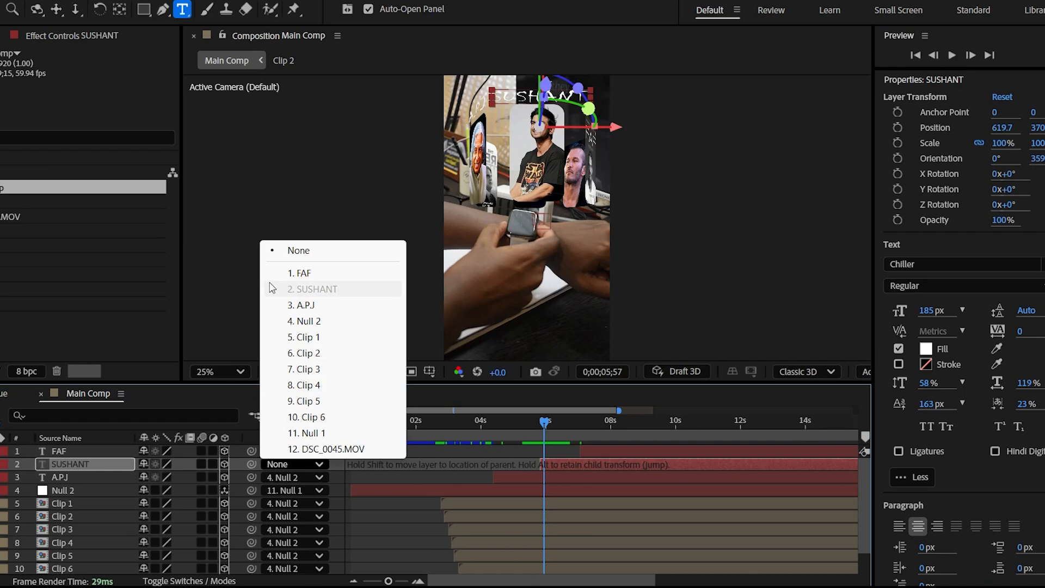
left_click(326, 322)
Parent the FAF title to Null 2 at 0;00;07;14, while its image faces front
left_click(549, 423)
left_click_drag(551, 424, 586, 427)
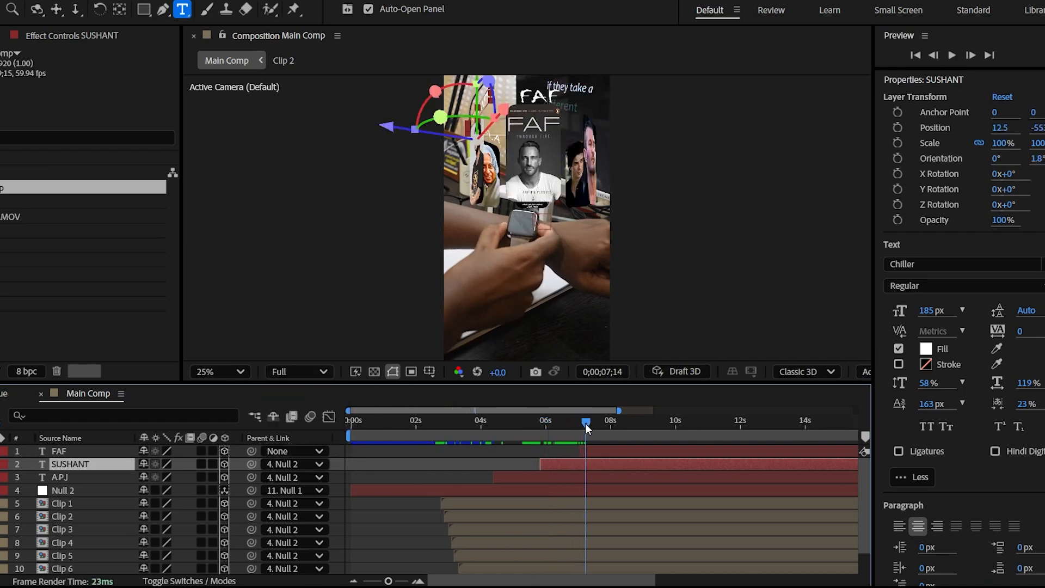
left_click(598, 450)
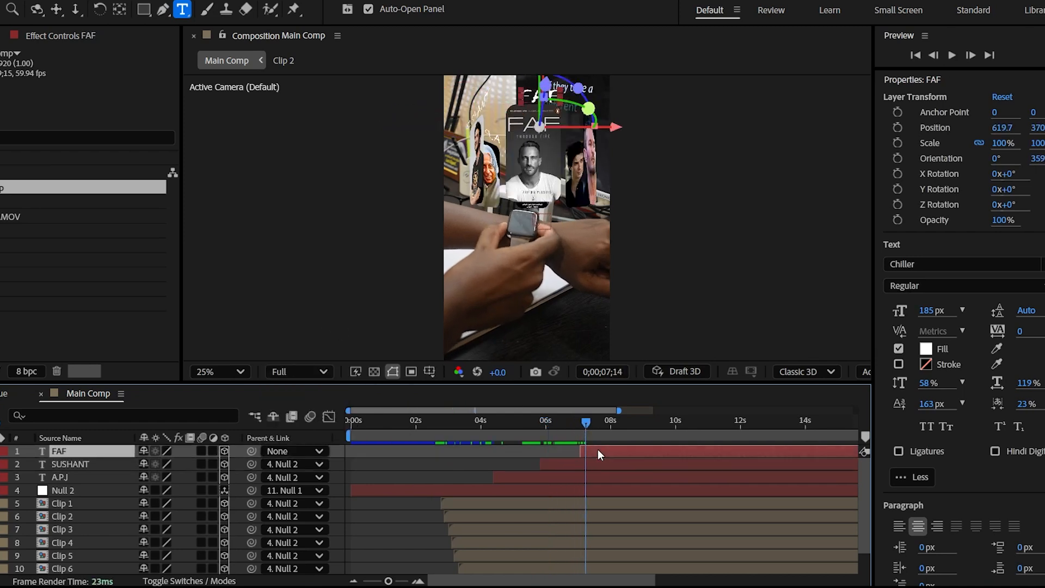
left_click(293, 455)
left_click(299, 309)
Duplicate the FAF title as "RANDY", set its parent to None and start it at 0;00;08;29, when the fourth image faces front
key("ctrl+d")
type("RANDY")
left_click(584, 424)
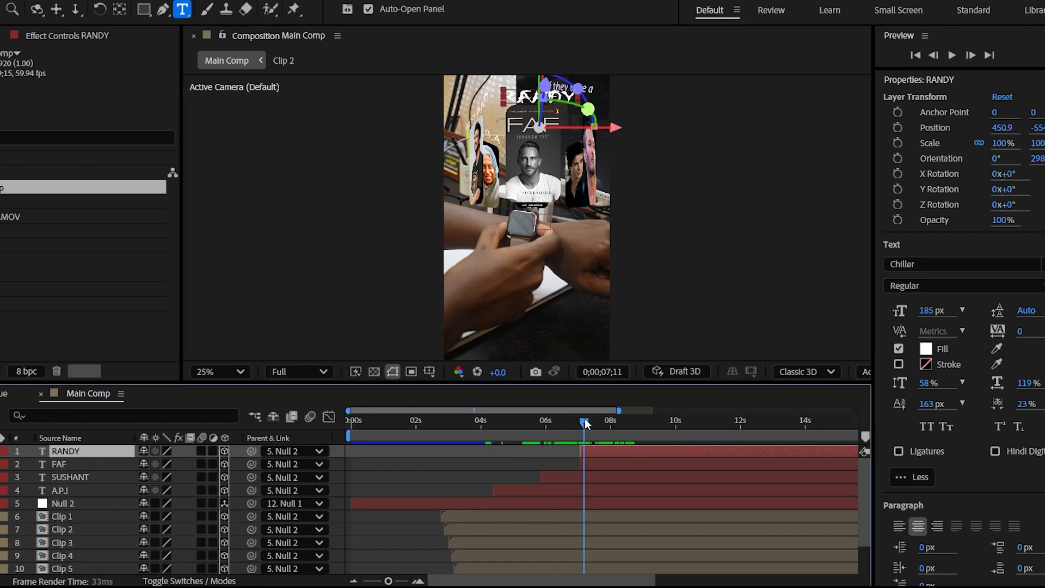
left_click(294, 451)
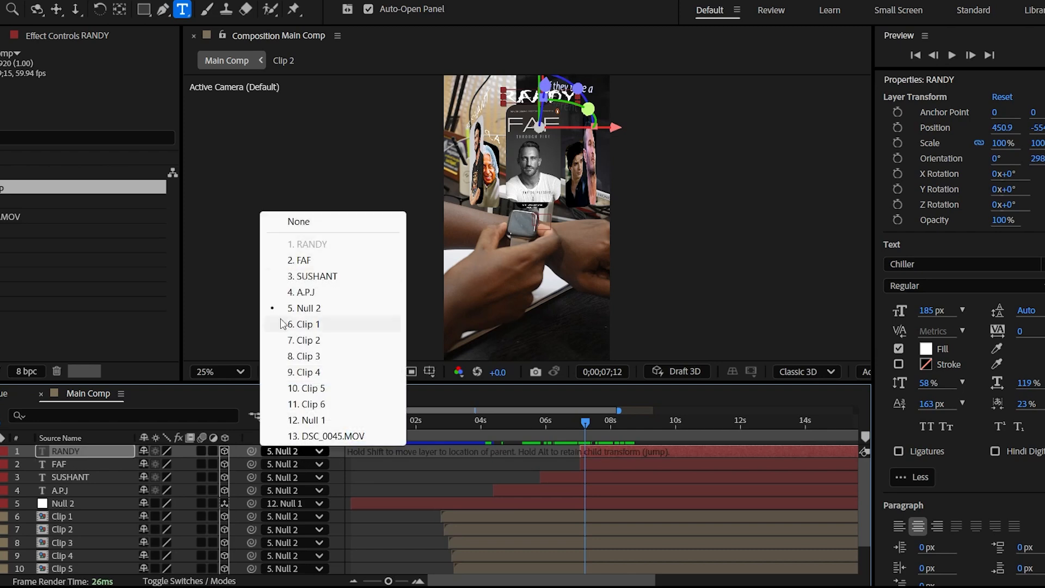
left_click(298, 223)
left_click_drag(585, 423, 630, 422)
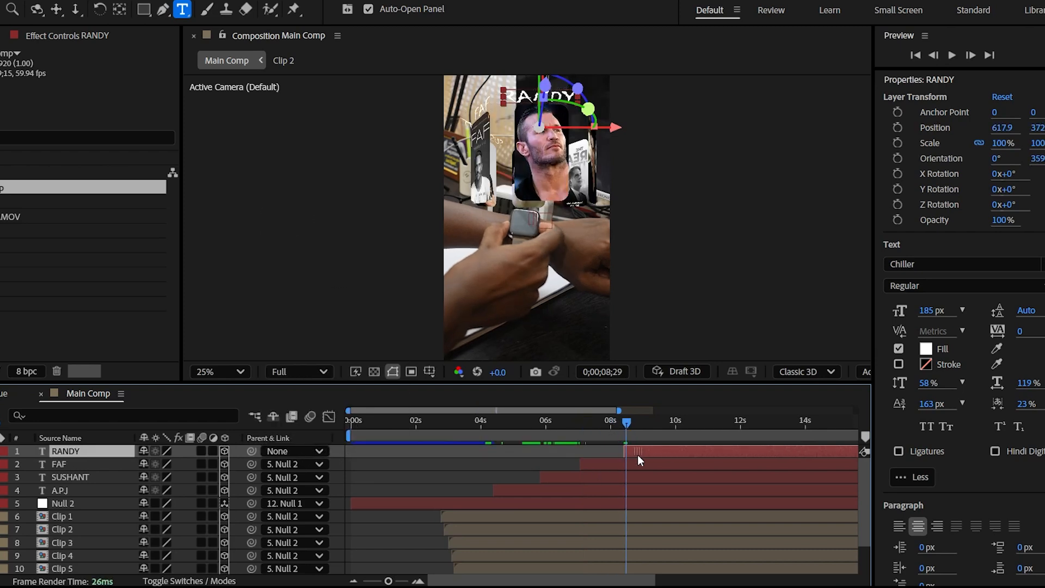
Parent the RANDY title to Null 2 and add an unparented copy reading "IAN" that starts near 10 seconds for the fifth image
left_click(279, 449)
left_click(305, 322)
key("ctrl+d")
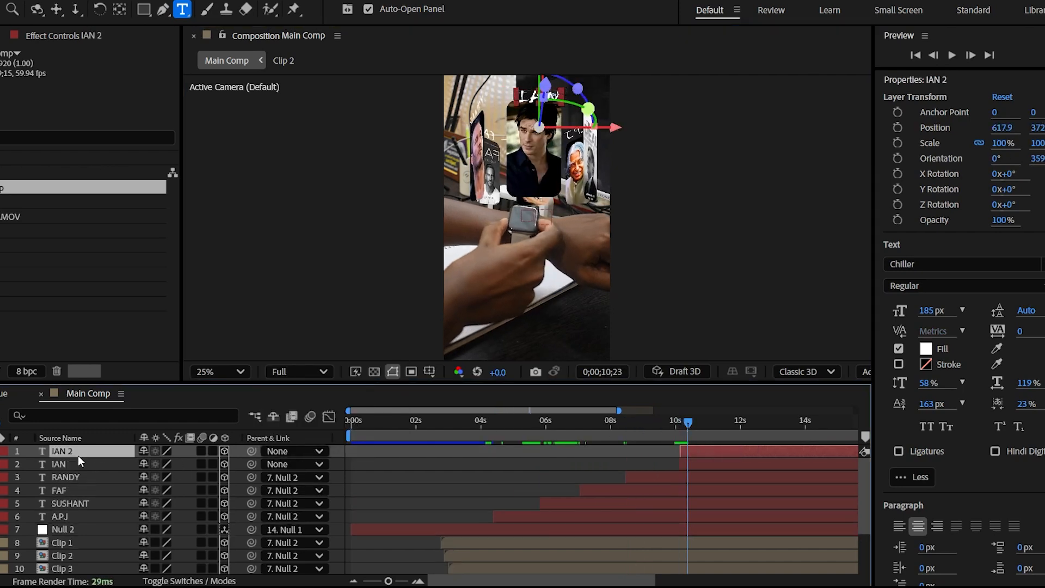
Parent the IAN title to Null 2 and add a copy reading "TATA", starting at 0;00;12;05 and also parented to Null 2
left_click(280, 451)
left_click(303, 320)
key("ctrl+d")
left_click(299, 451)
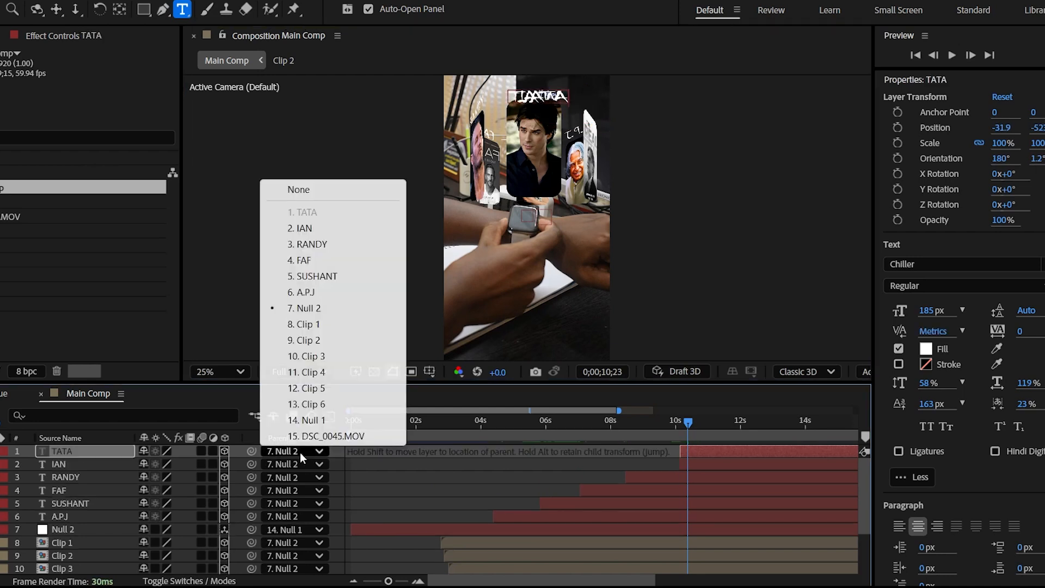
left_click(294, 303)
left_click_drag(697, 420, 743, 420)
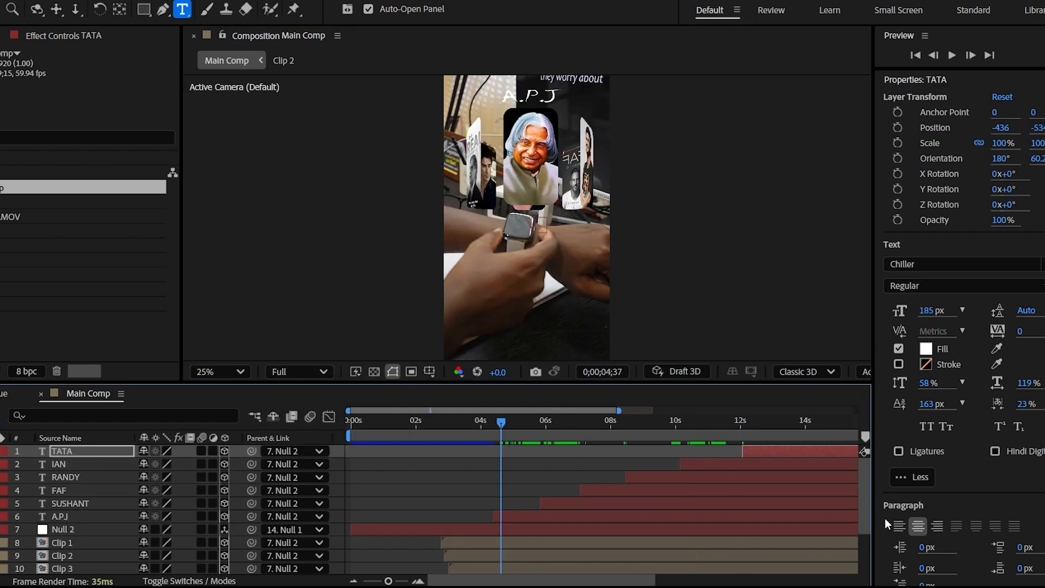
Preview the titled carousel from the start up to the SUSHANT title at 0;00;06;32
left_click(566, 452)
left_click_drag(376, 421, 337, 425)
key("space")
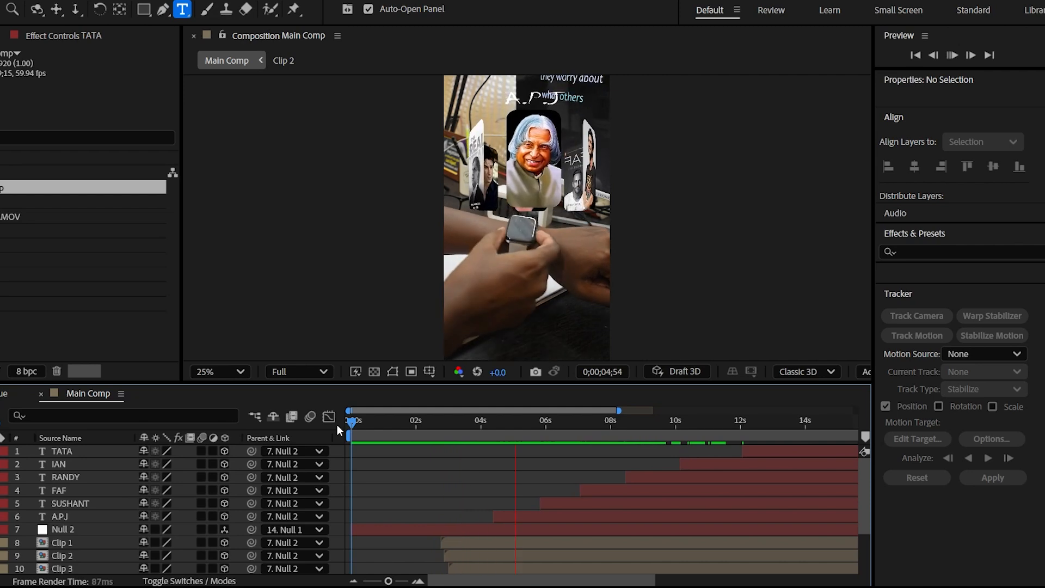
key("space")
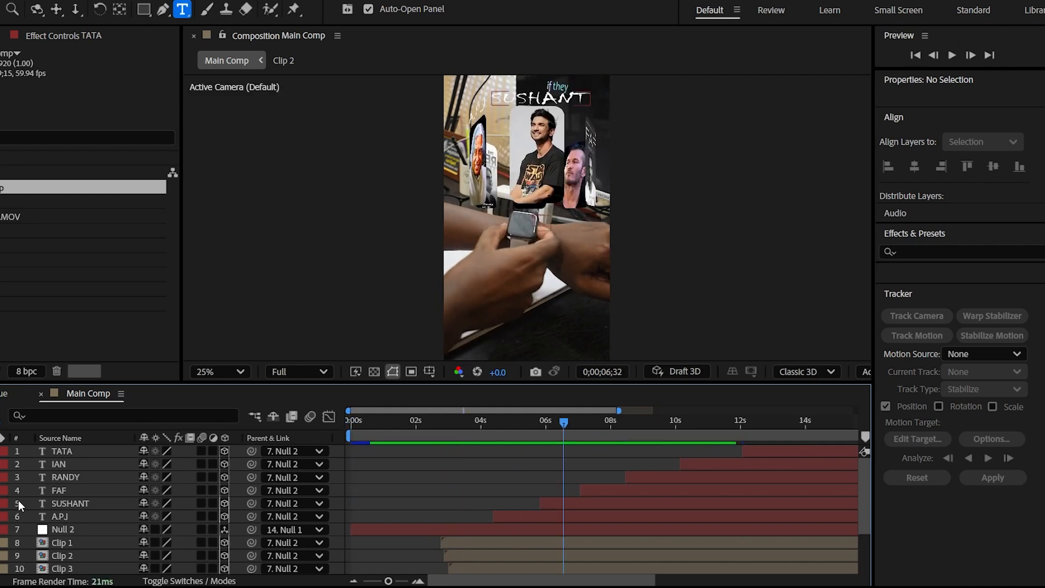
Adjust the positions of the SUSHANT, FAF, RANDY, IAN and TATA titles in turn so each sits neatly above its front-facing image
left_click(70, 504)
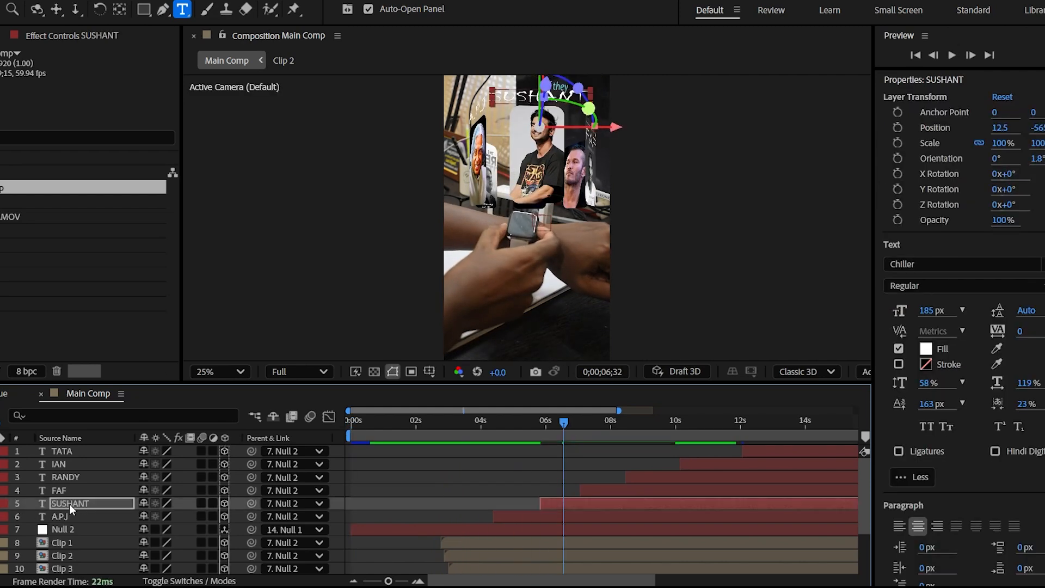
left_click(58, 491)
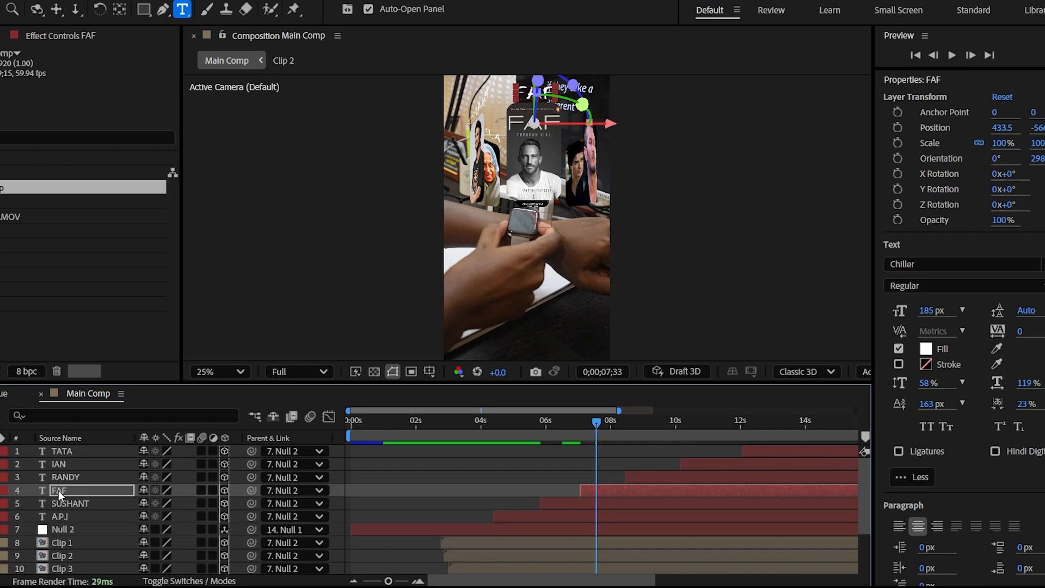
key("space")
key("space")
left_click(71, 477)
key("space")
key("space")
left_click(70, 464)
key("space")
key("space")
left_click(66, 451)
Preview the whole animation from the first frame to check all six titles and the exit
left_click_drag(751, 423, 334, 424)
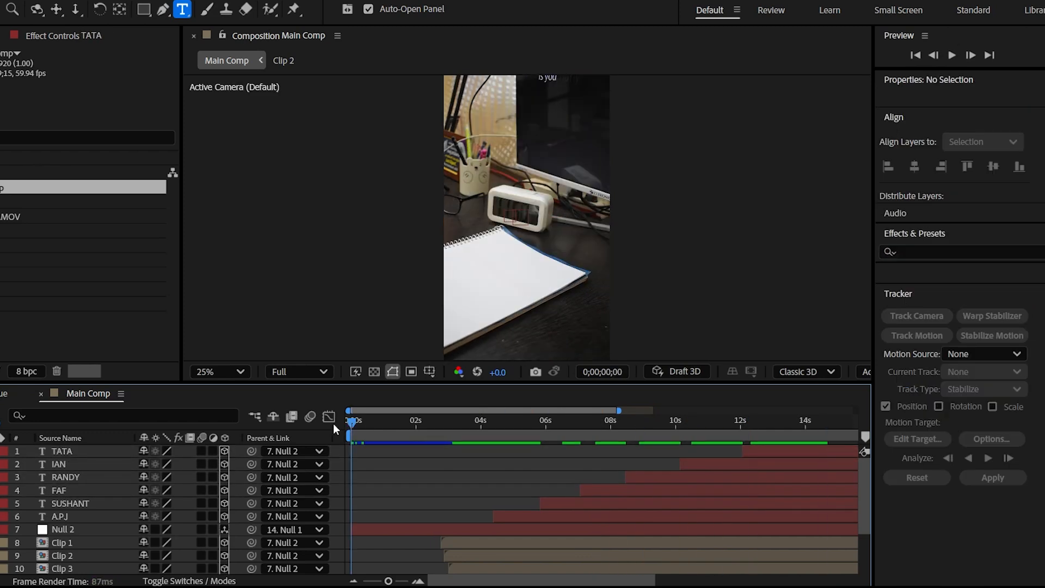
key("space")
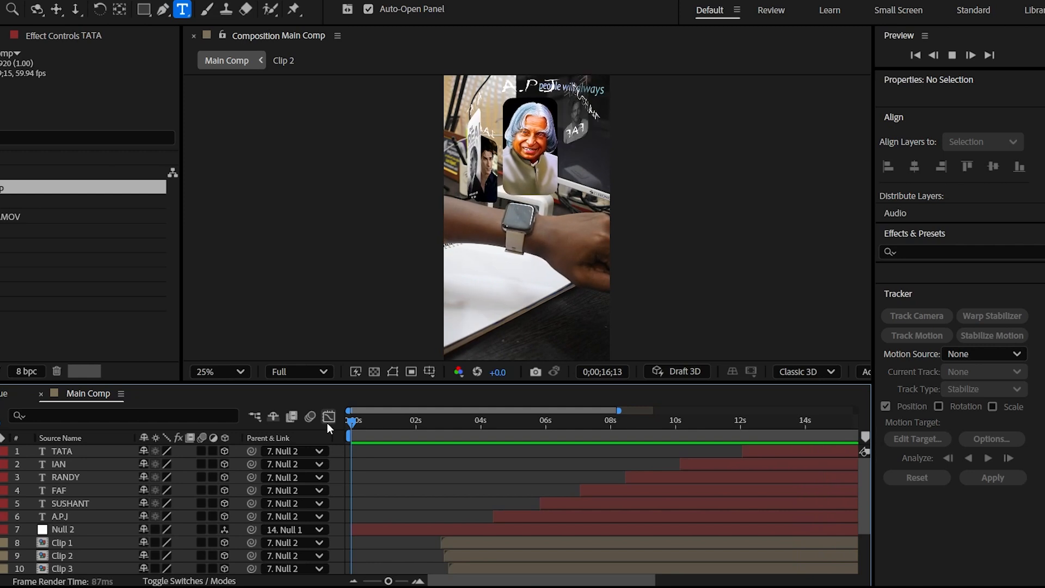
key("space")
Trim the ends of all six title layers, from TATA to A.P.J, to 0;00;16;04
left_click_drag(388, 581, 368, 581)
left_click_drag(641, 422, 636, 423)
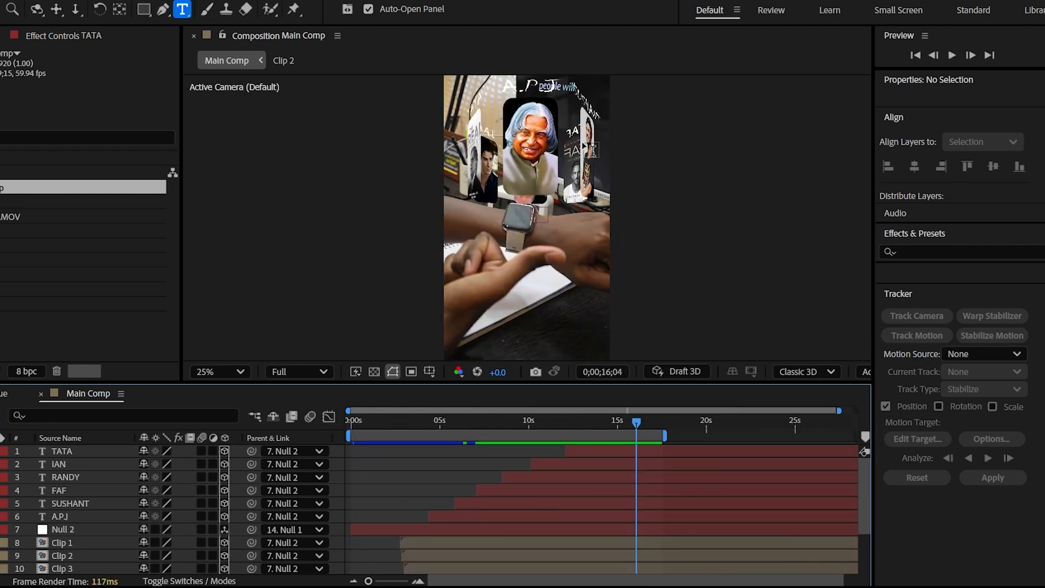
left_click(75, 514)
left_click(74, 453, "shift")
key("alt+bracketright")
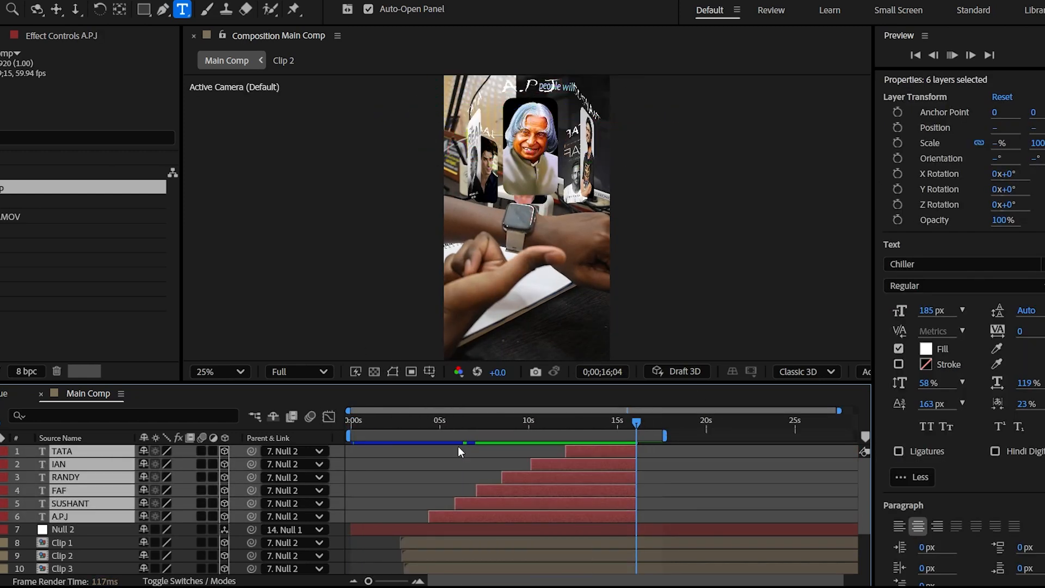